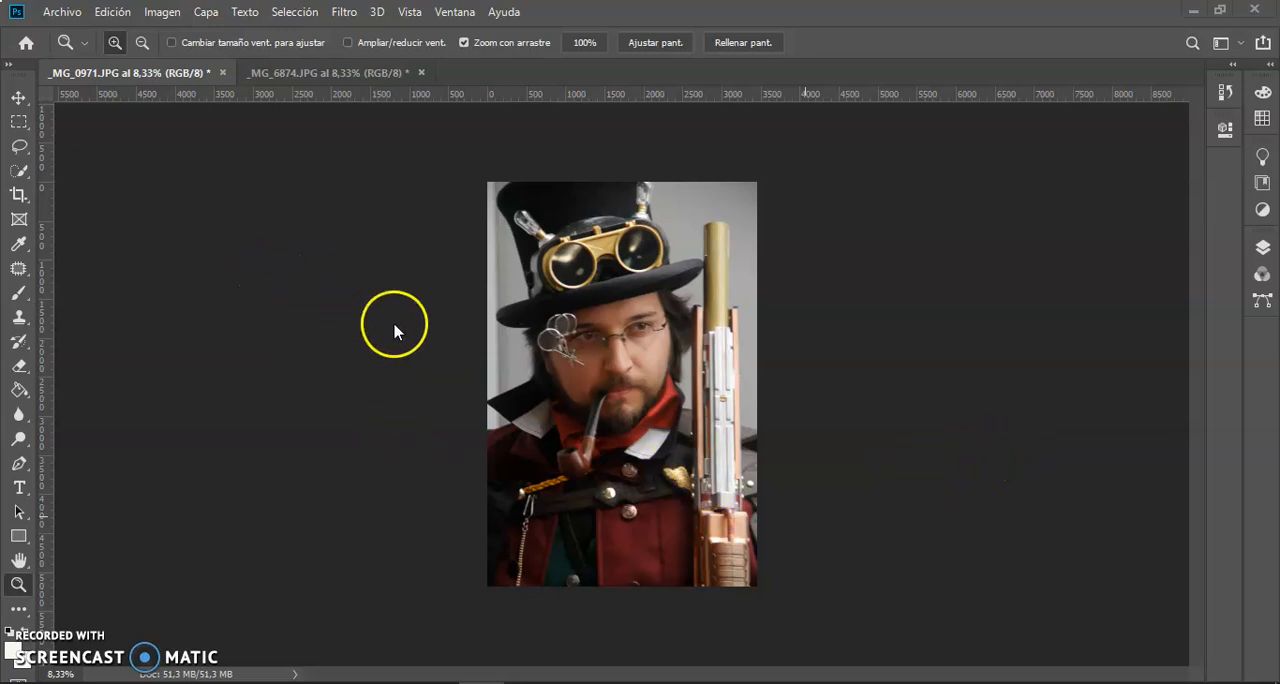
left_click(349, 78)
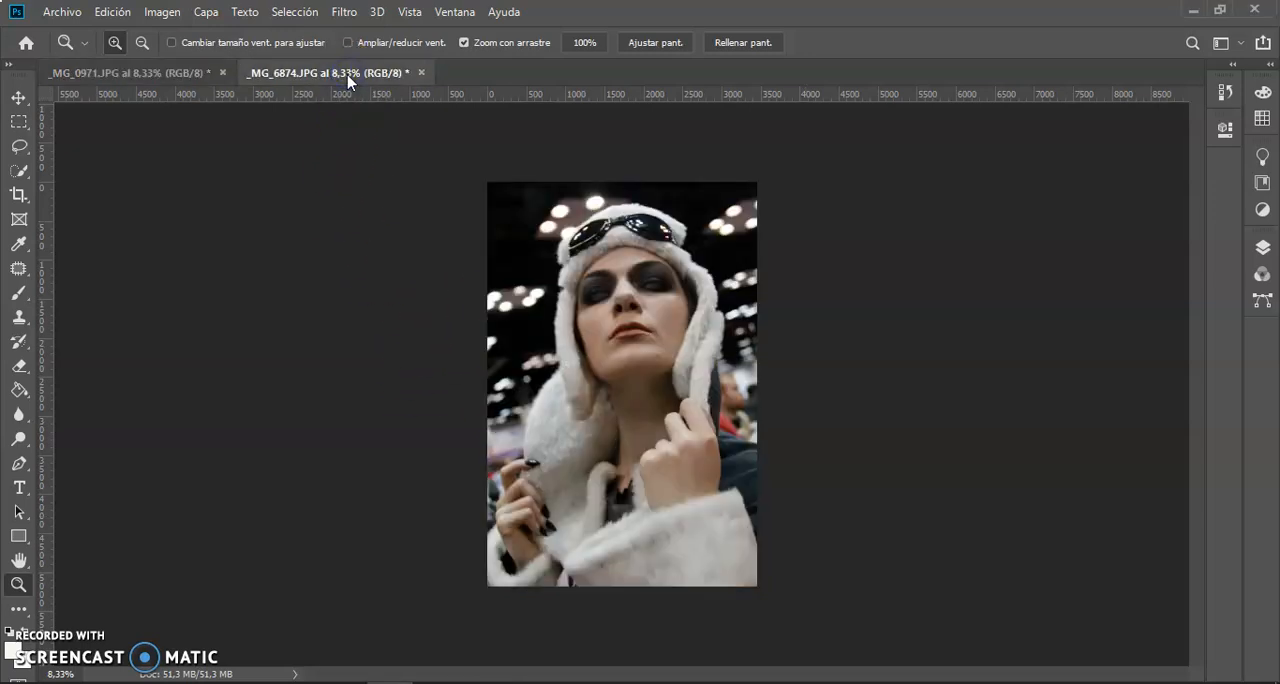
left_click(164, 78)
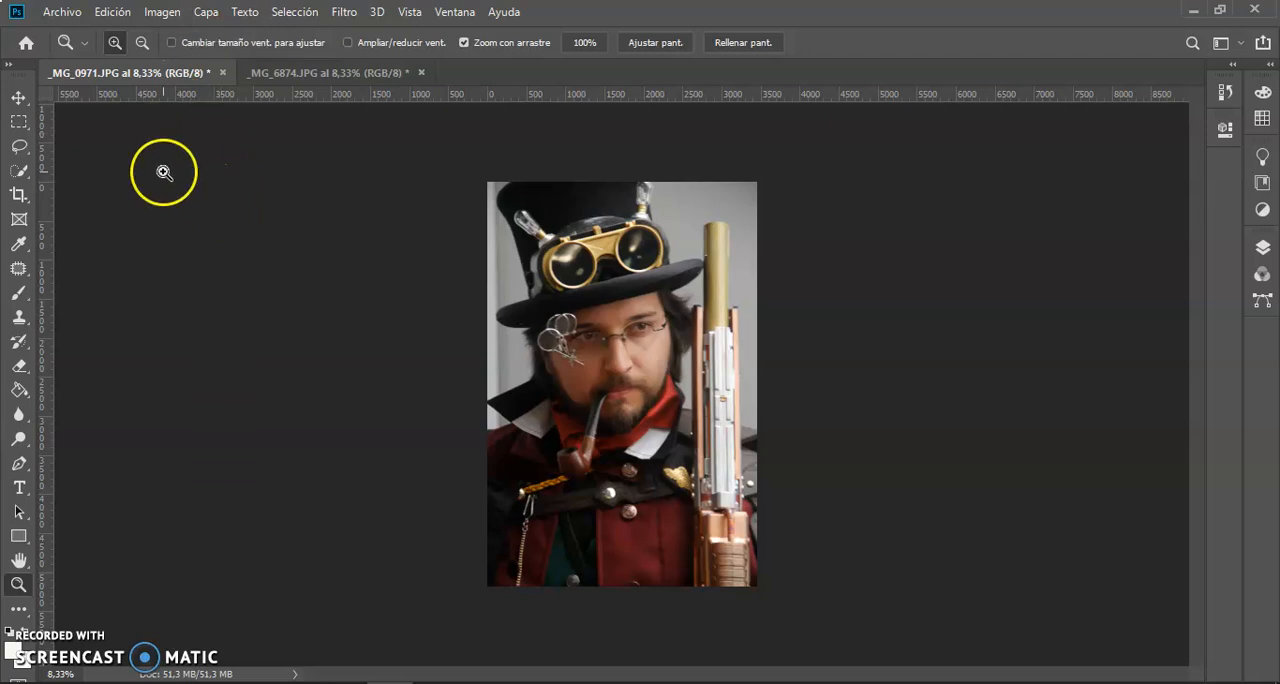
left_click(76, 18)
left_click(108, 24)
left_click(108, 18)
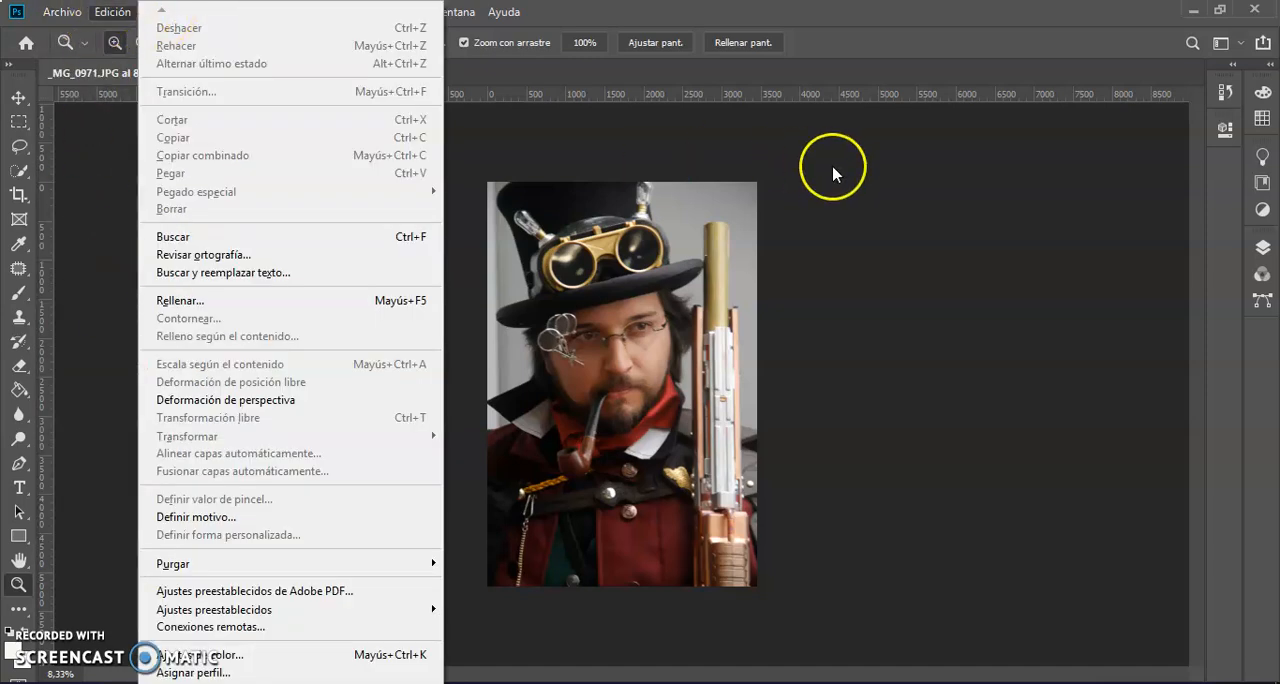
left_click(895, 168)
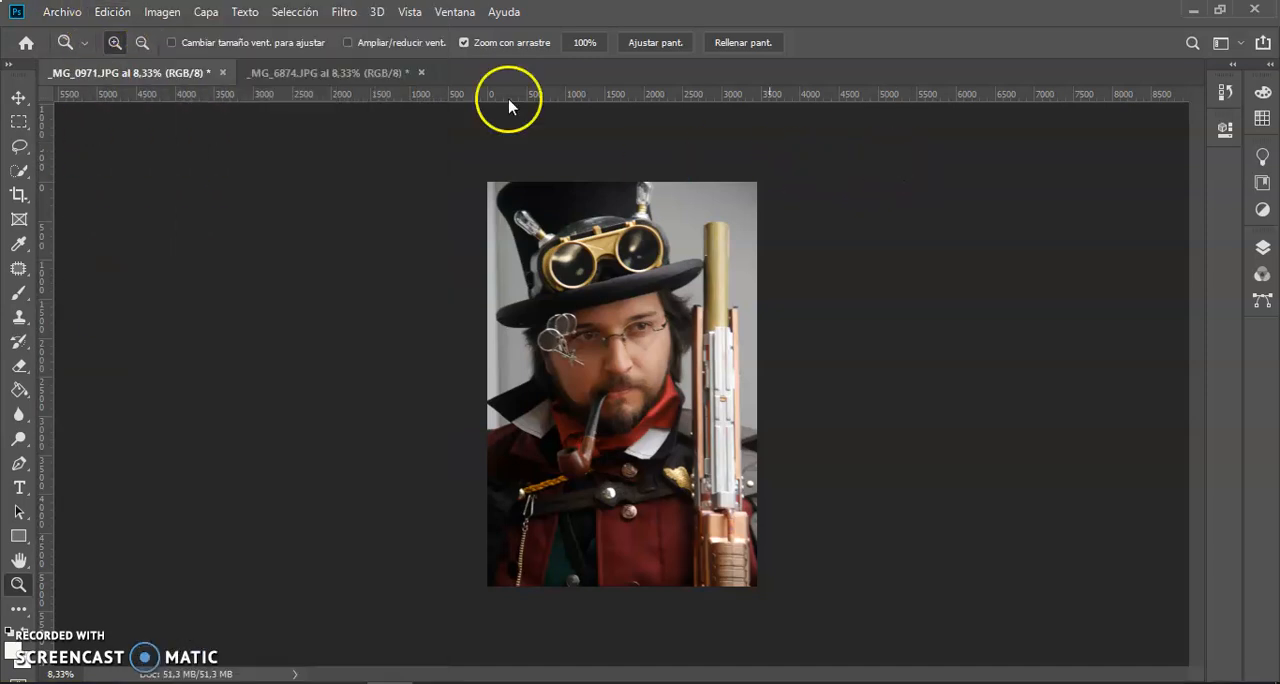
Open the Image Size settings for the _MG_0971.JPG photo and move the dialog aside.
left_click(160, 15)
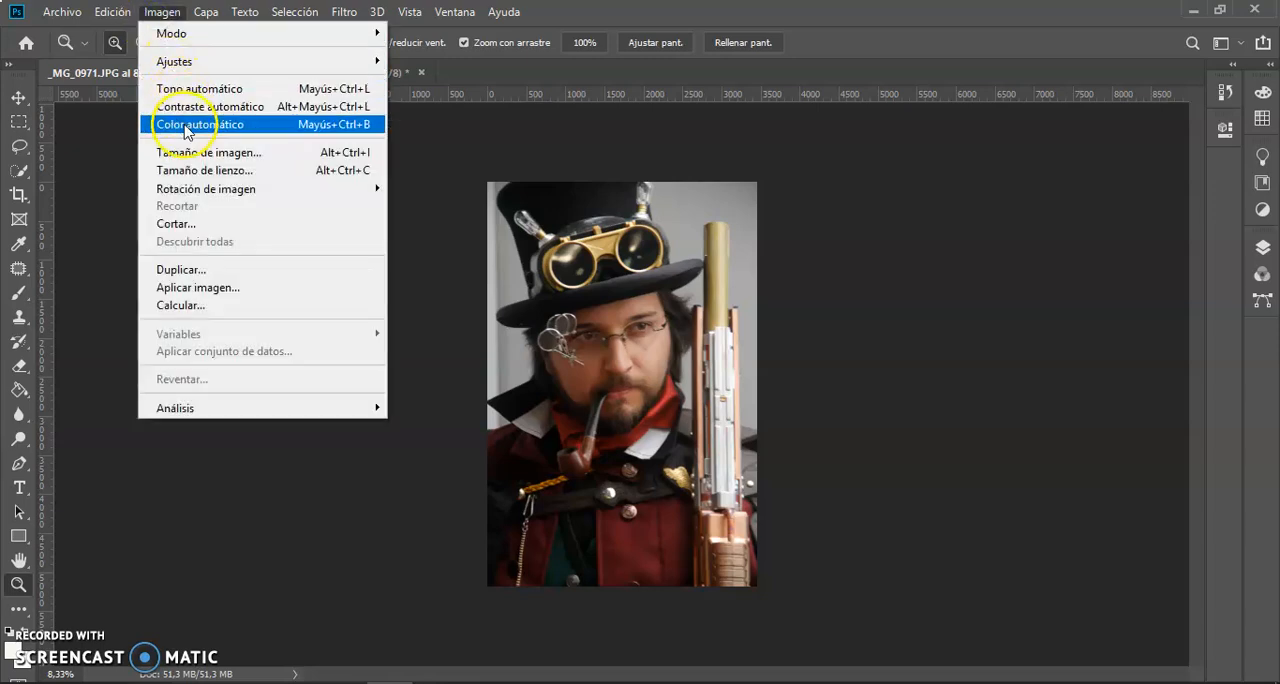
left_click(200, 153)
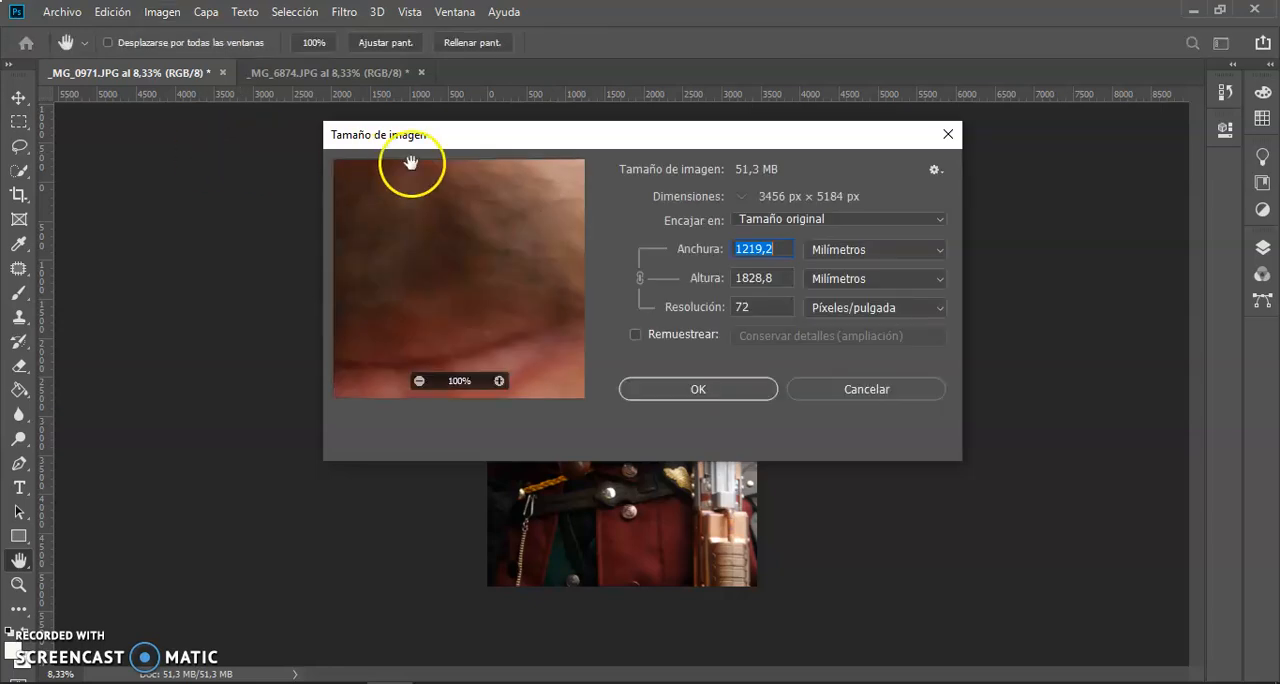
left_click_drag(628, 129, 546, 163)
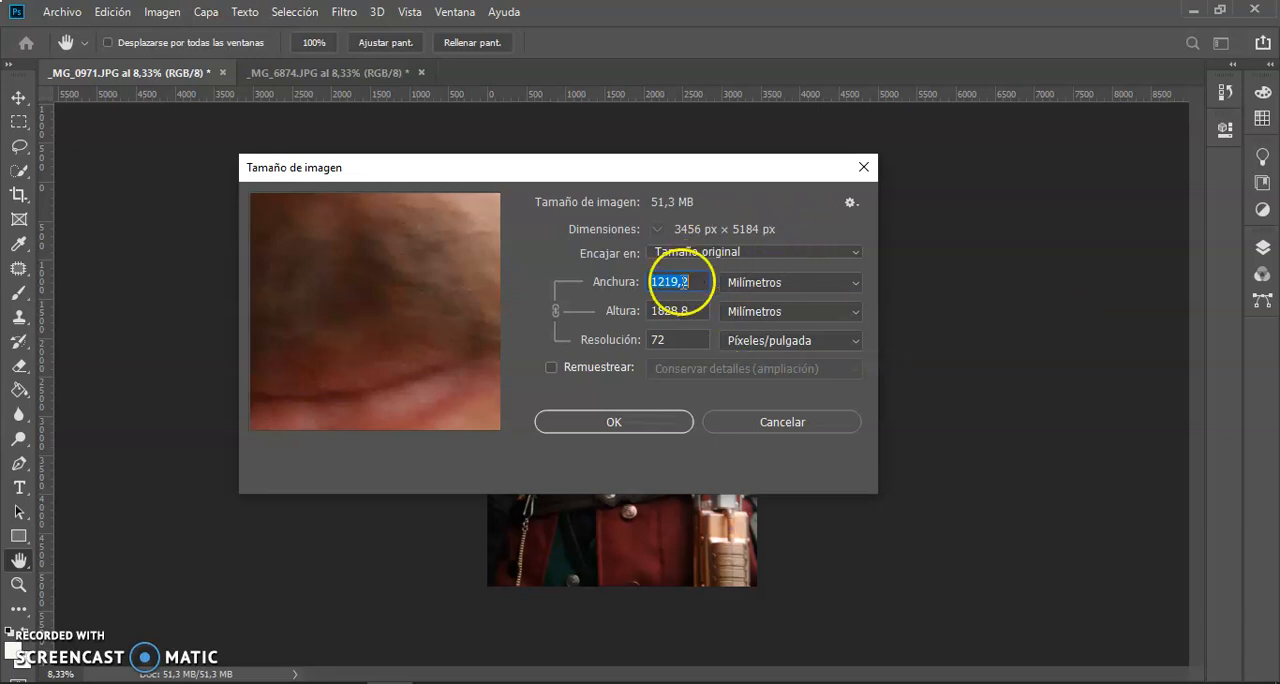
left_click(551, 368)
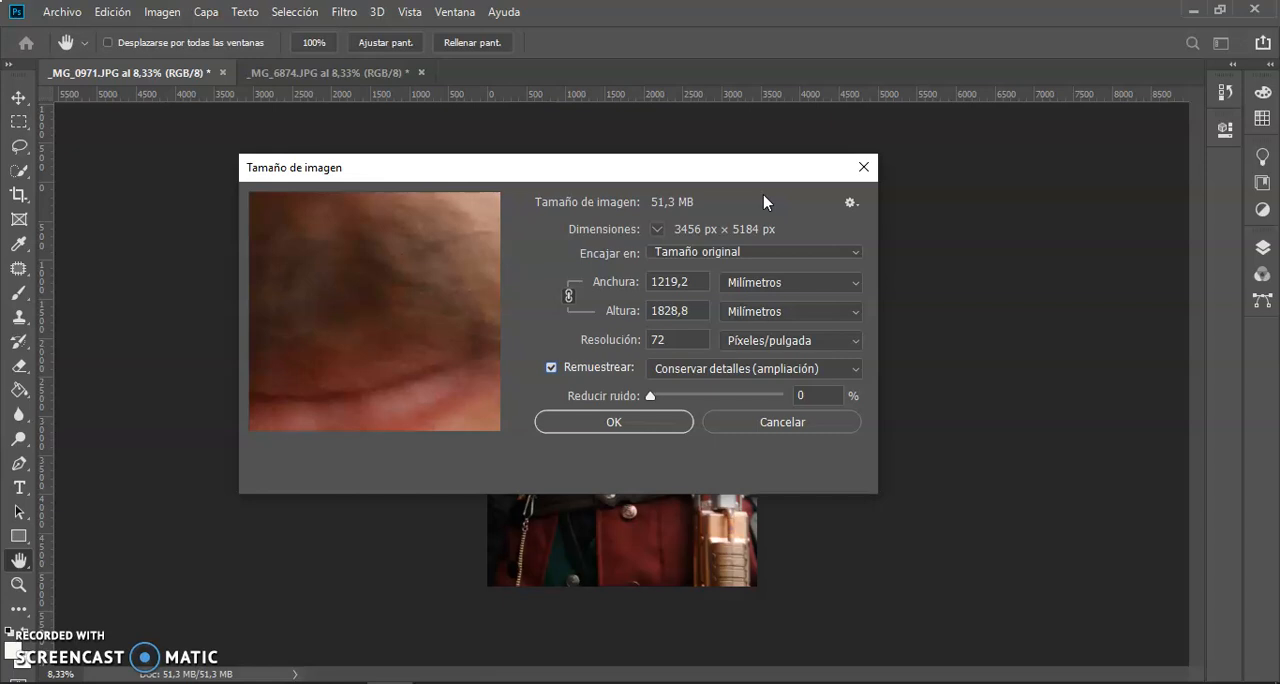
left_click(684, 339)
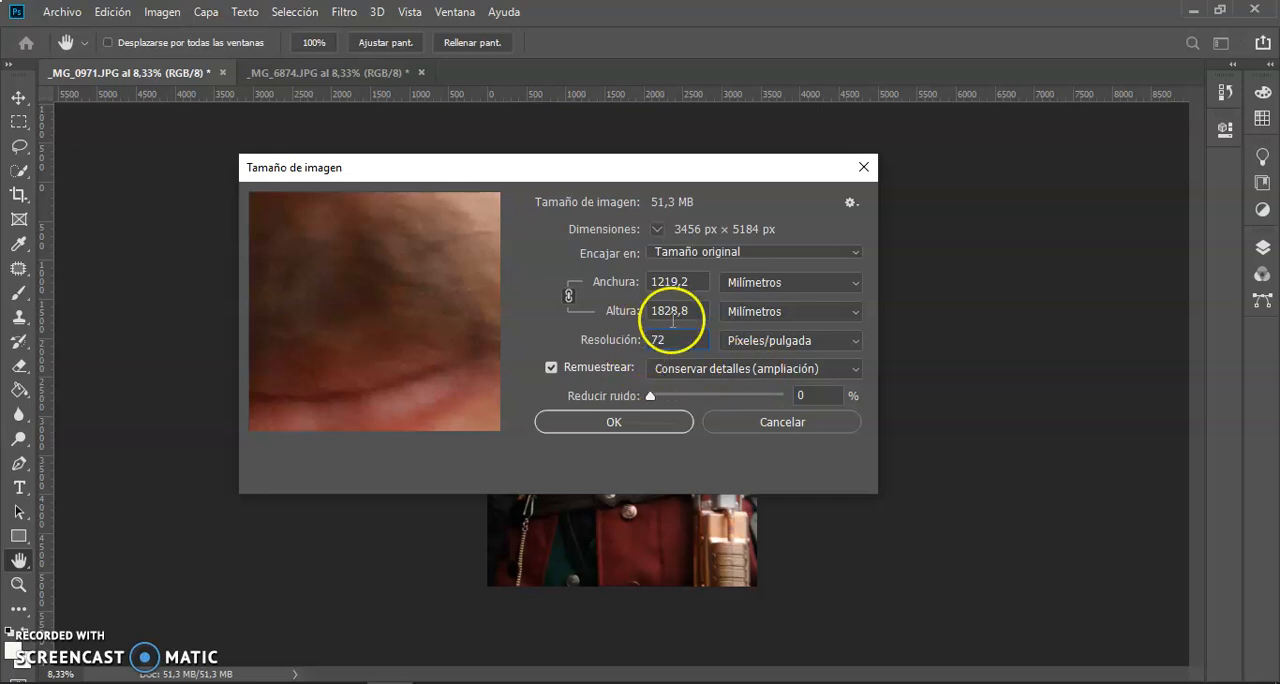
left_click(551, 370)
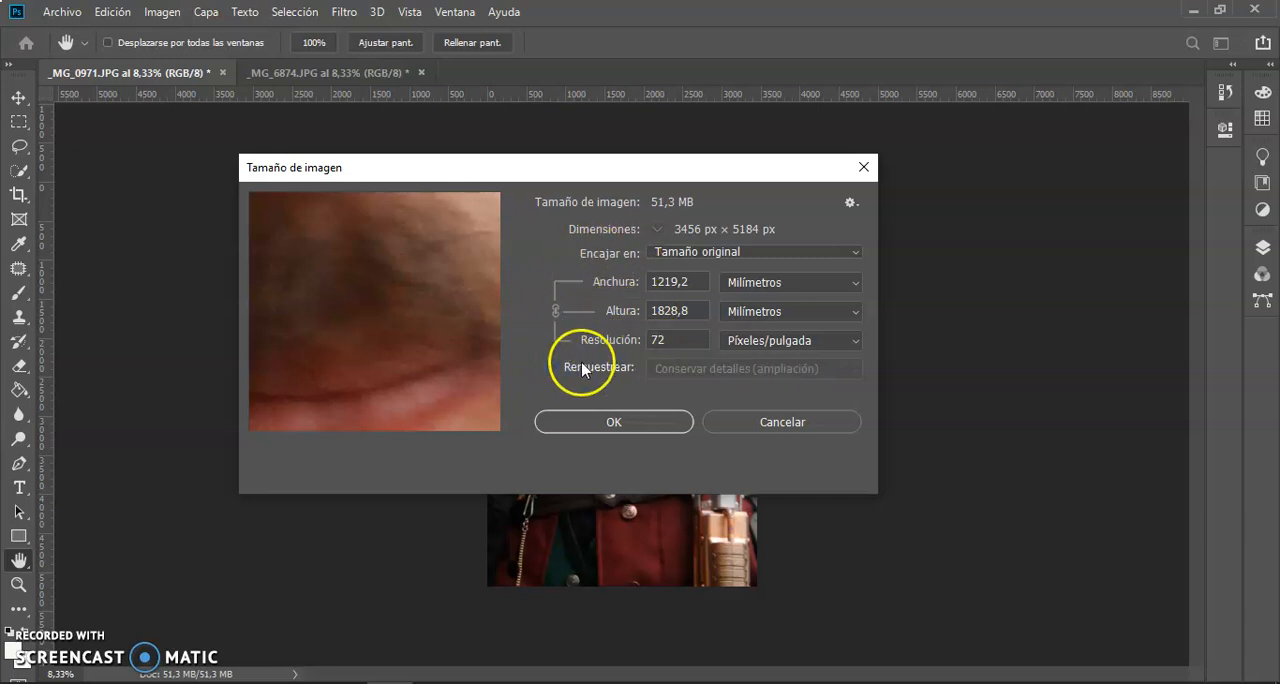
With resampling off, set the image resolution to 300 pixels per inch and the width and height units to centimetres.
left_click(684, 339)
double_click(684, 339)
type("300")
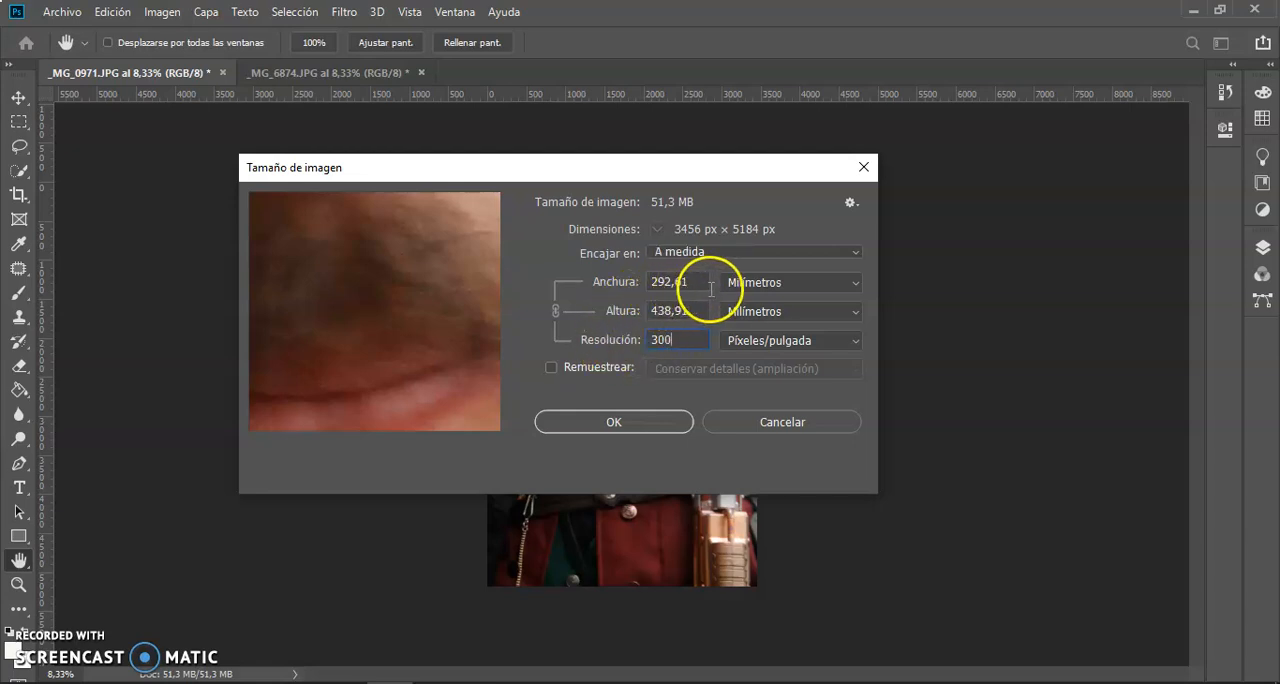
left_click(820, 283)
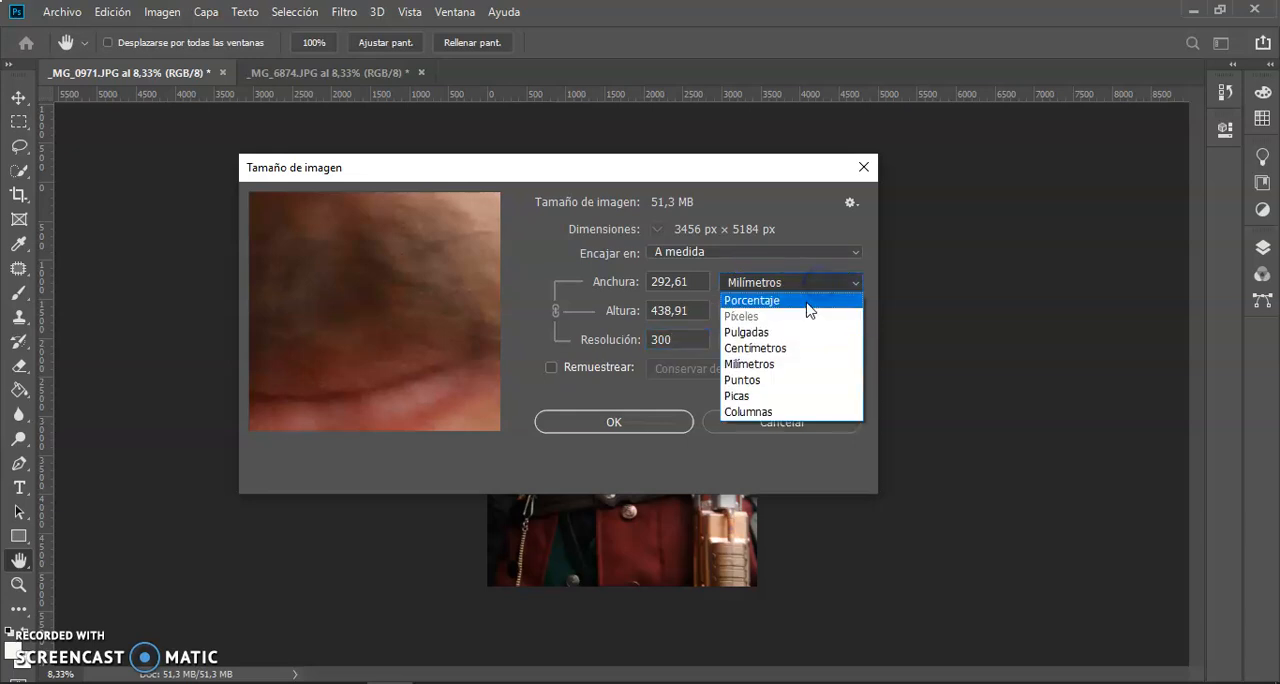
left_click(776, 348)
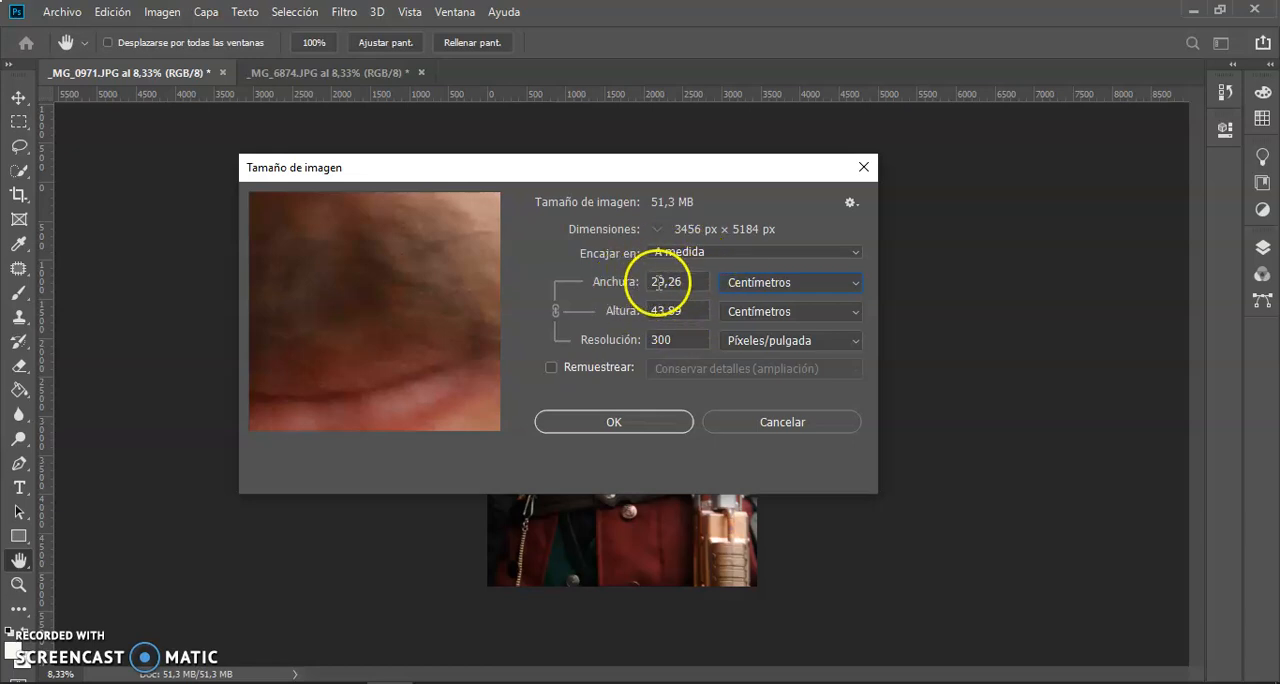
Try a resolution of 72 pixels per inch in the image size settings.
double_click(680, 341)
type("72")
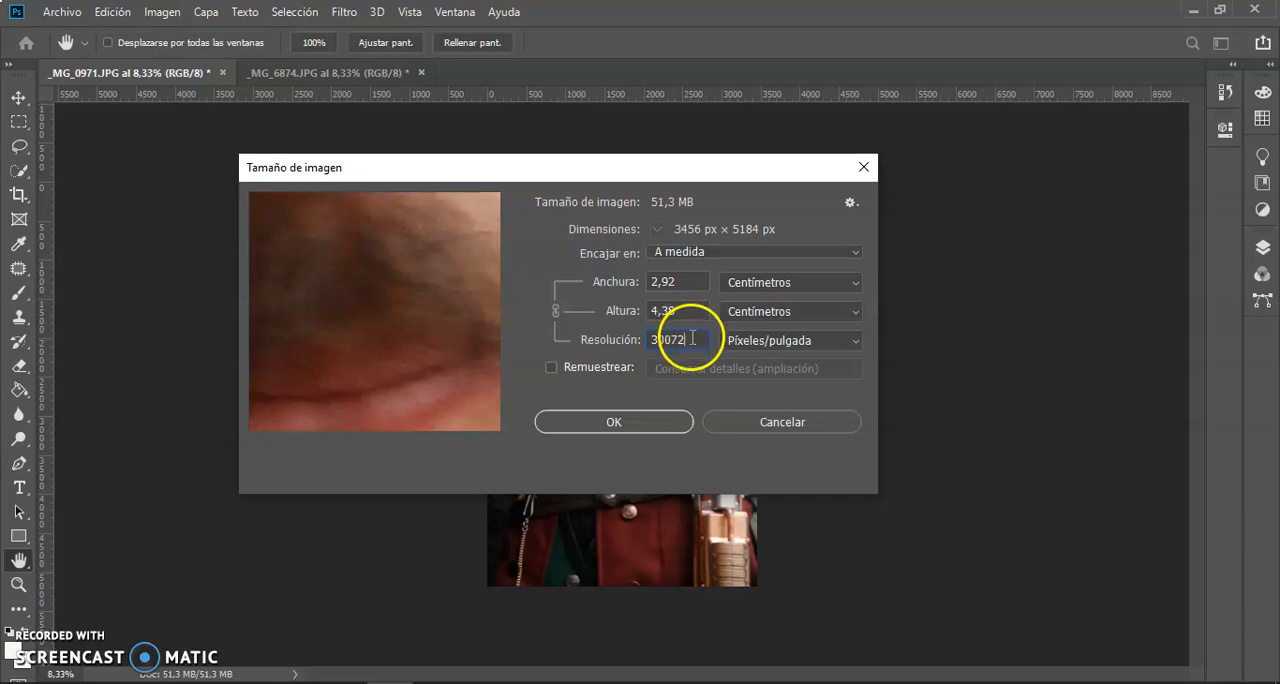
left_click(631, 342)
type("72")
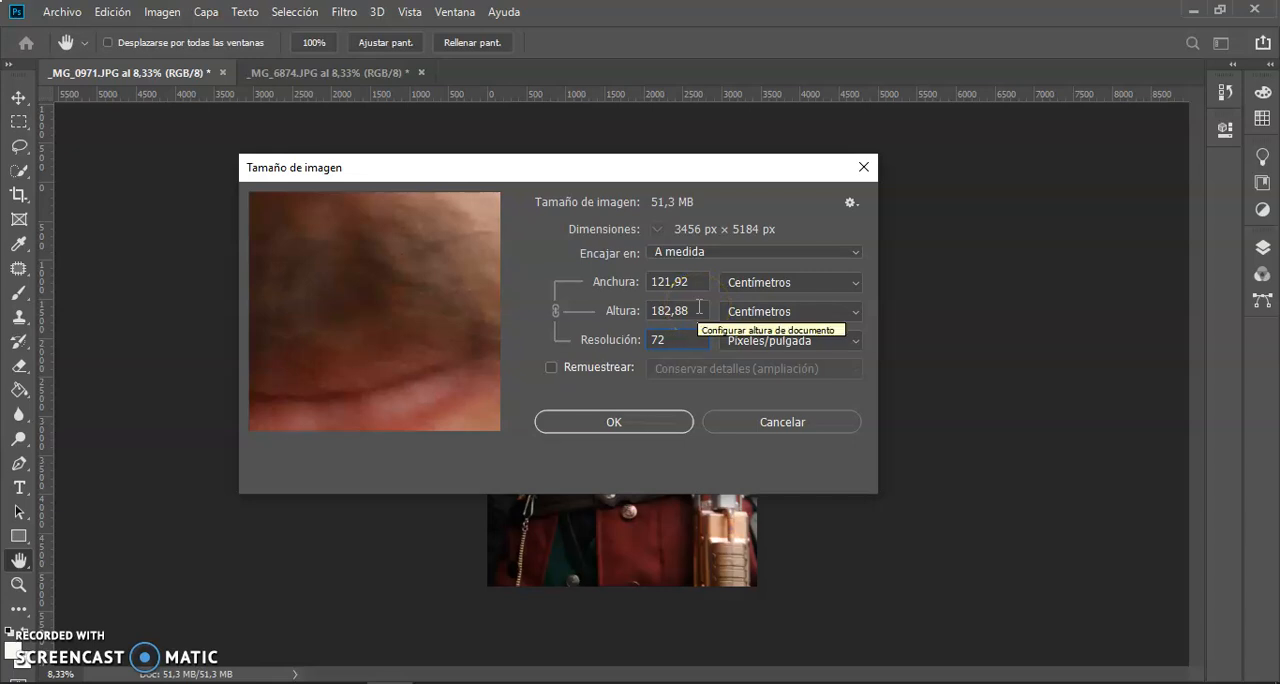
Set the resolution to 300 pixels per inch and apply the new image size.
left_click(690, 341)
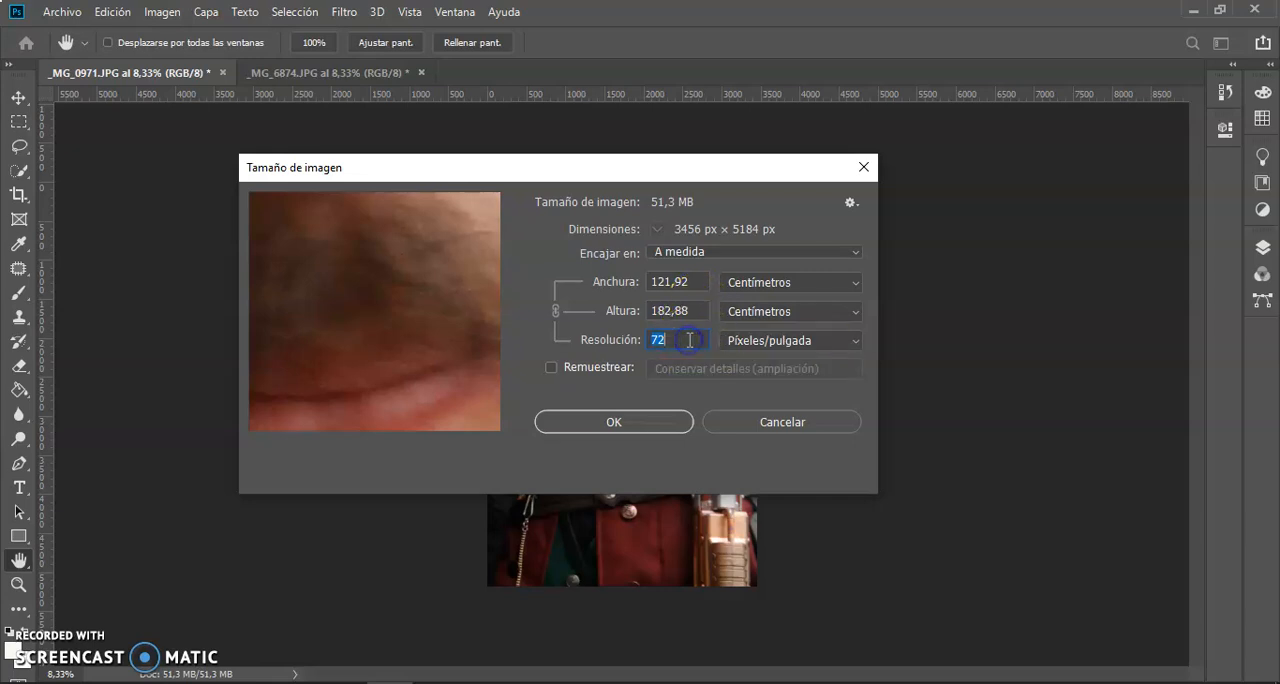
type("300")
left_click(621, 424)
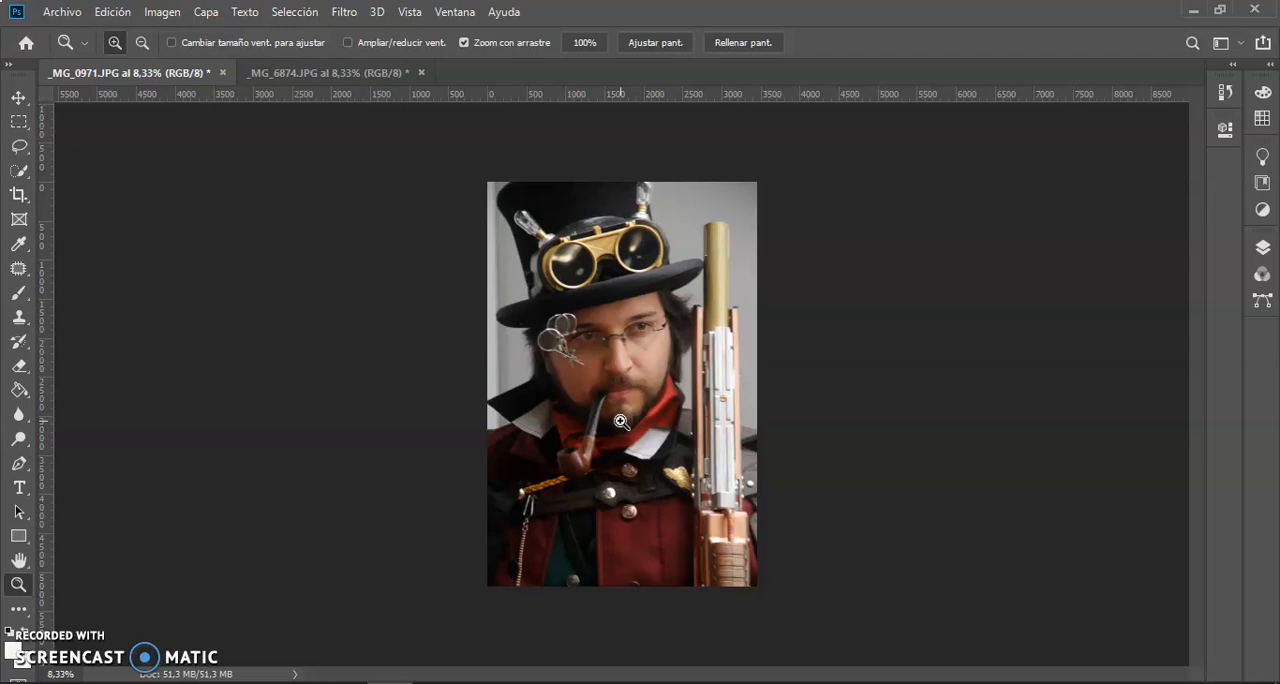
Save the photo as a TIFF named steampunk in the imagenes folder, with no compression, interleaved pixel order and IBM PC byte order.
left_click(62, 12)
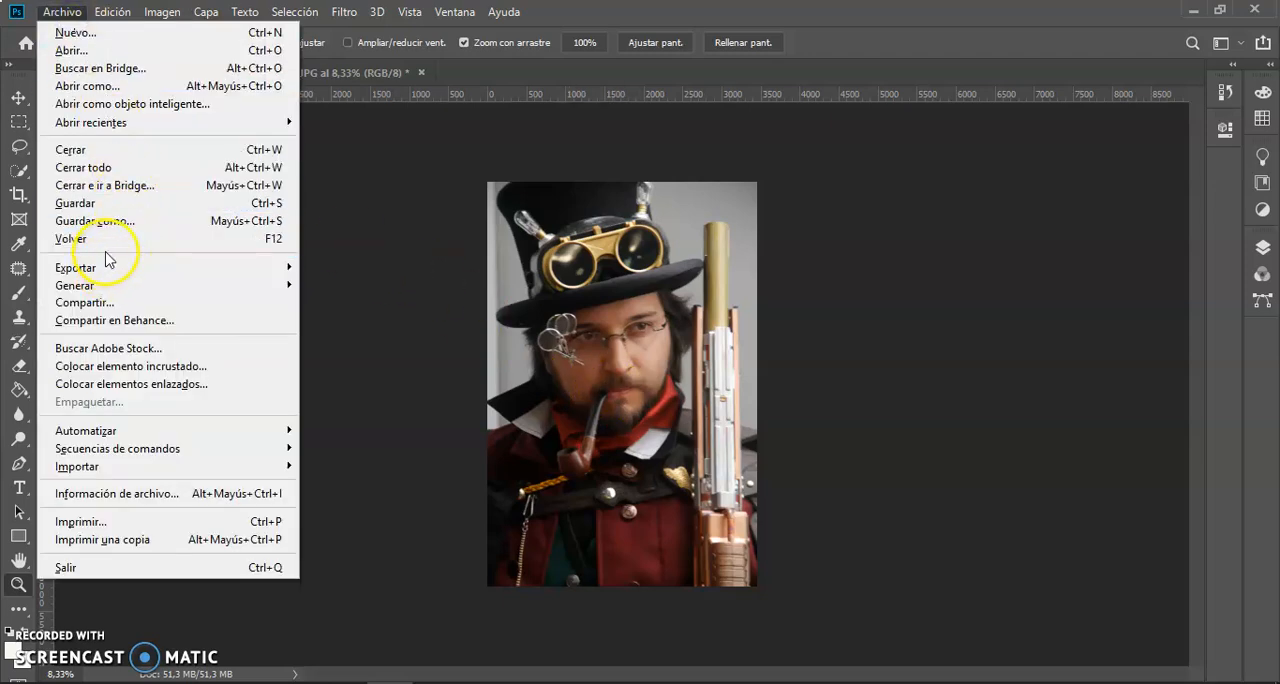
left_click(128, 222)
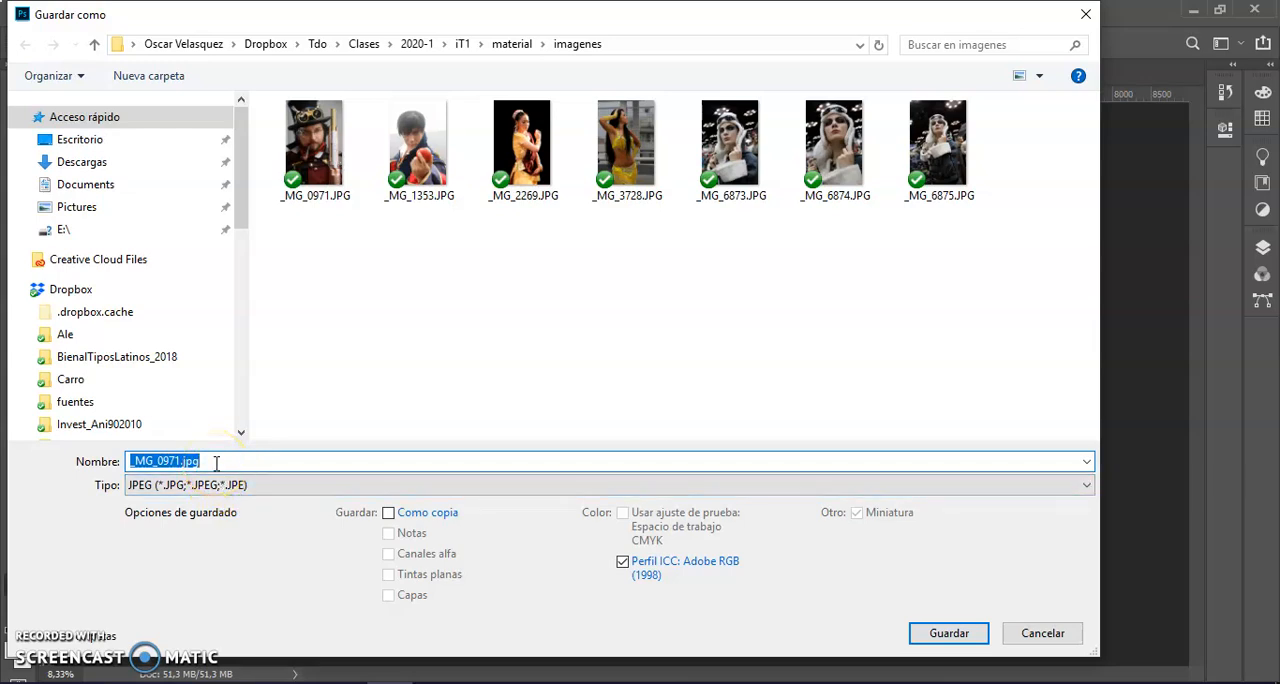
type("steampunk")
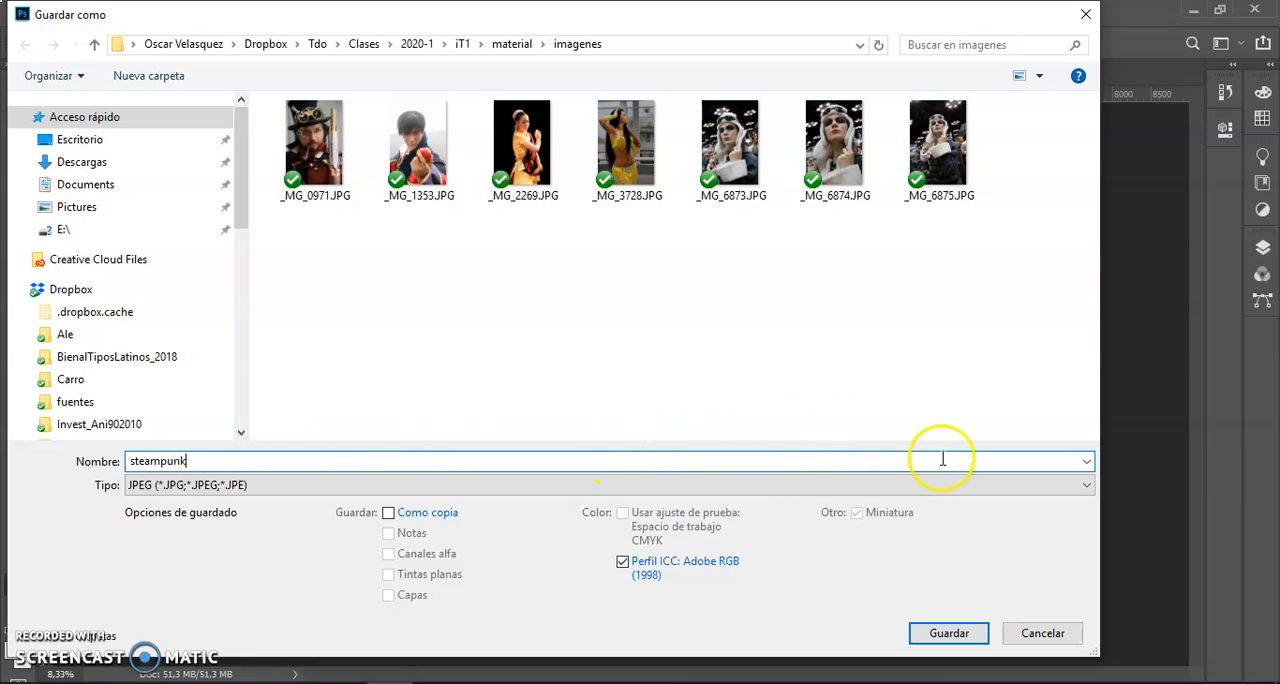
left_click(1088, 485)
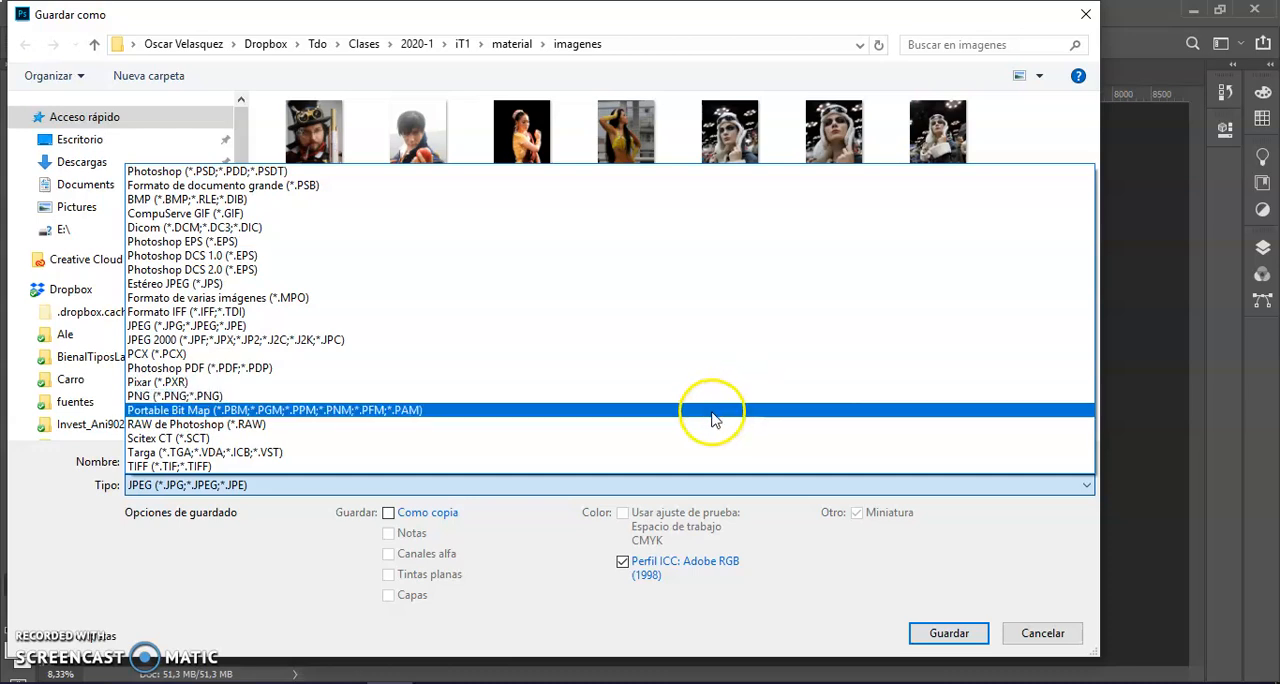
left_click(682, 467)
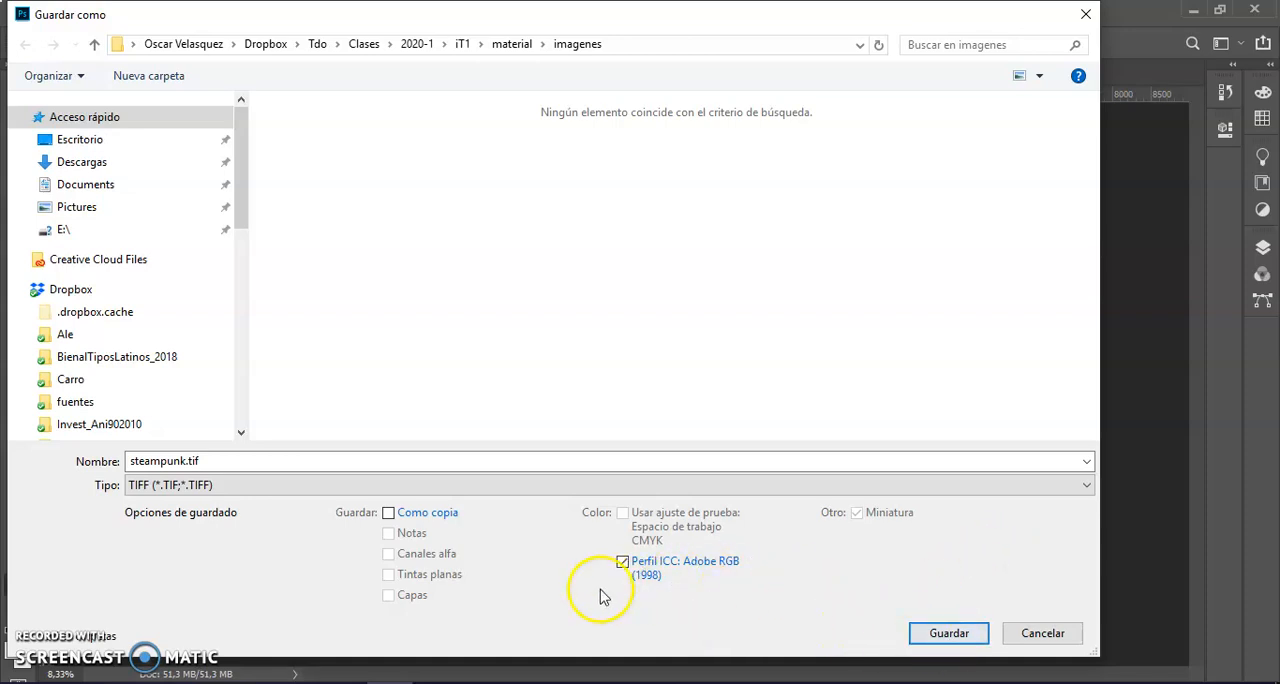
left_click(948, 634)
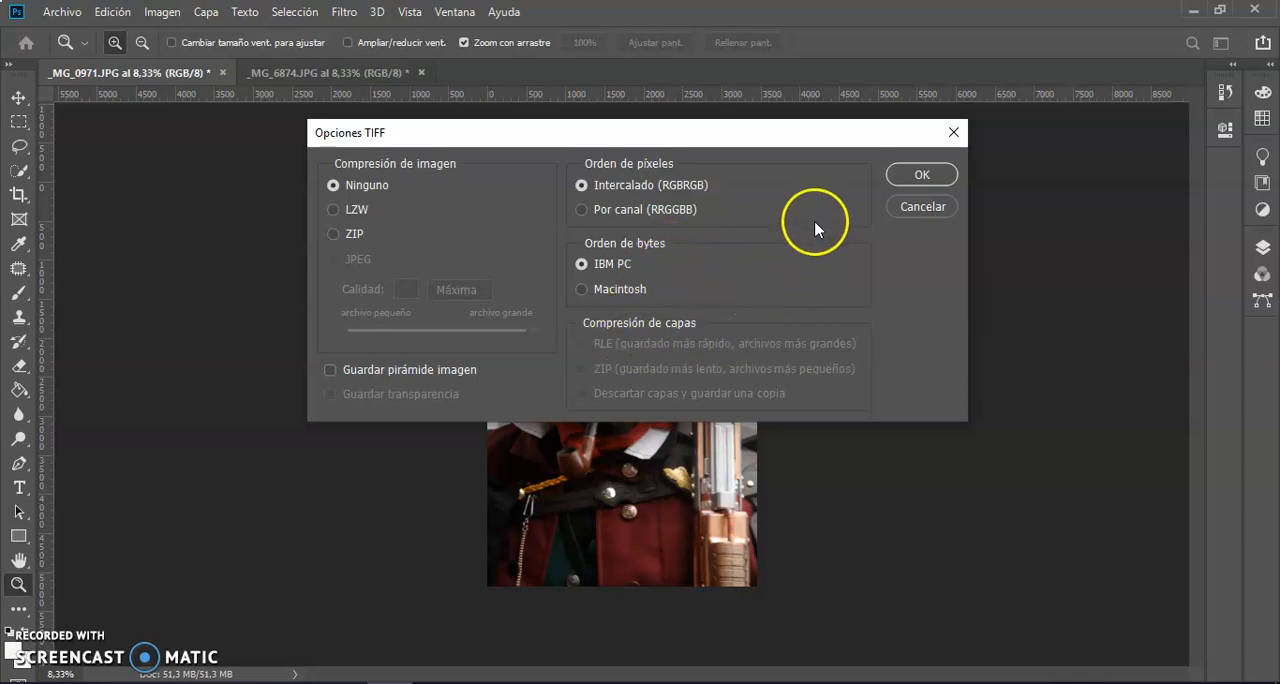
left_click(907, 178)
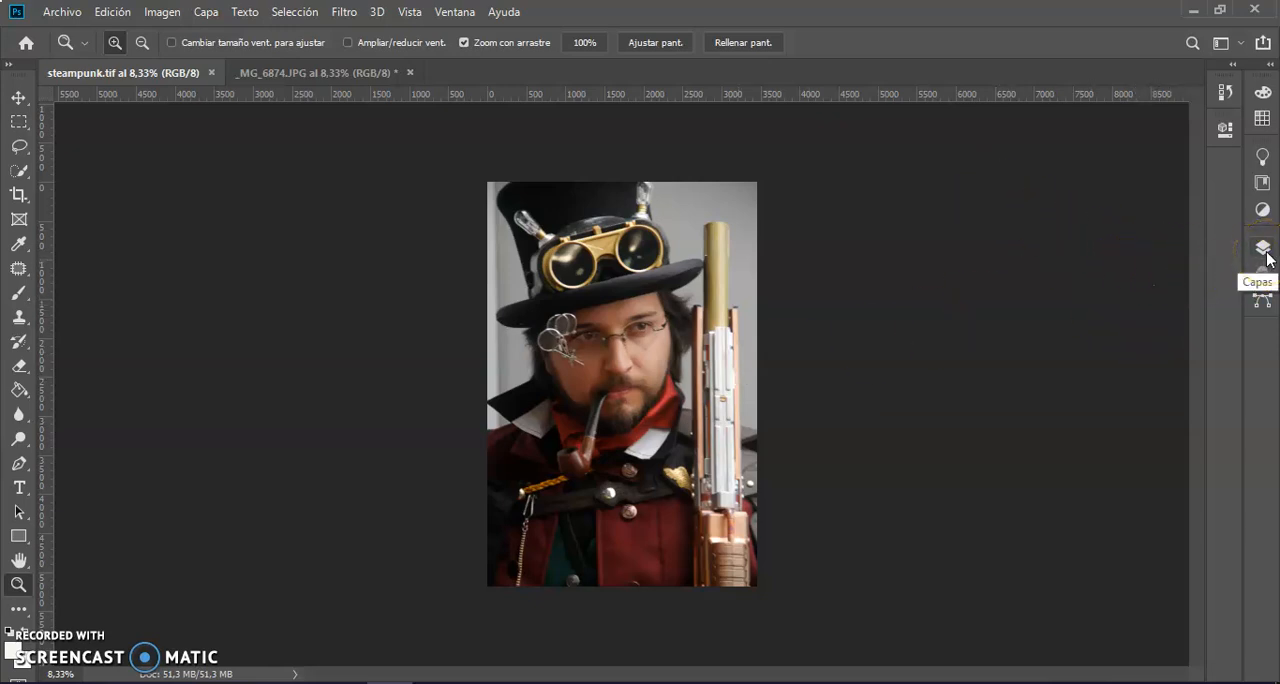
Show the image's layers and add a Threshold (Umbral) adjustment layer above the Fondo layer.
left_click(461, 16)
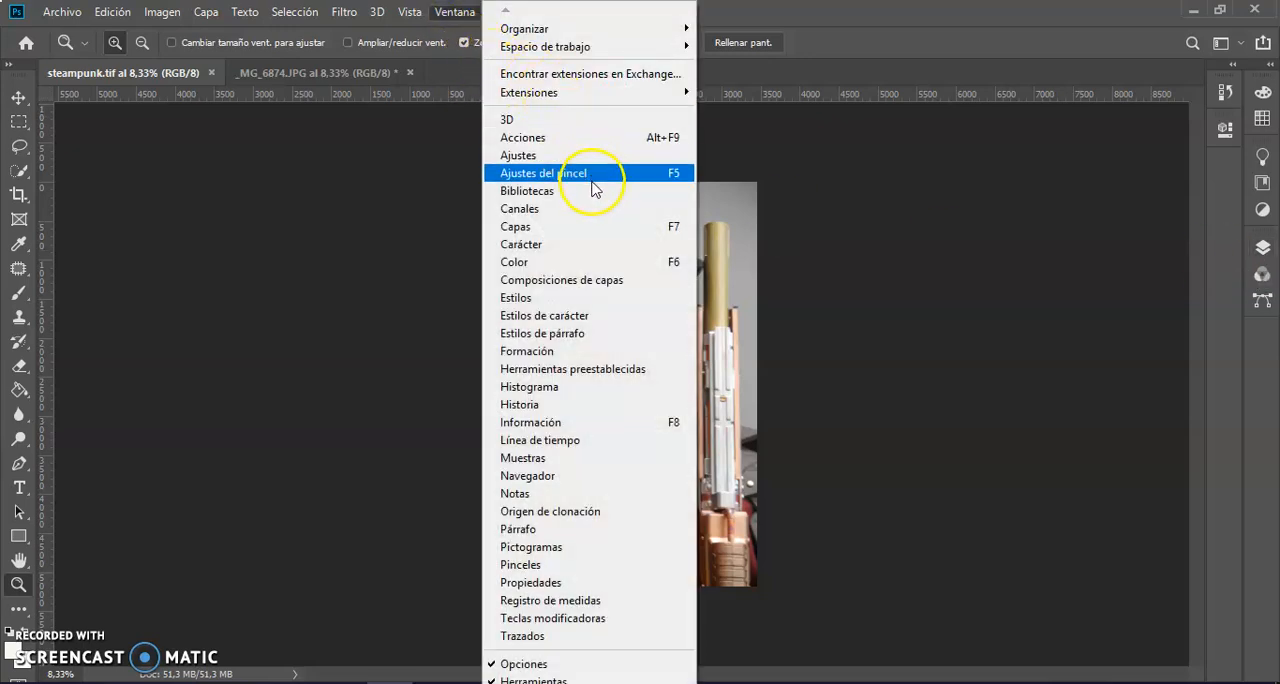
left_click(598, 234)
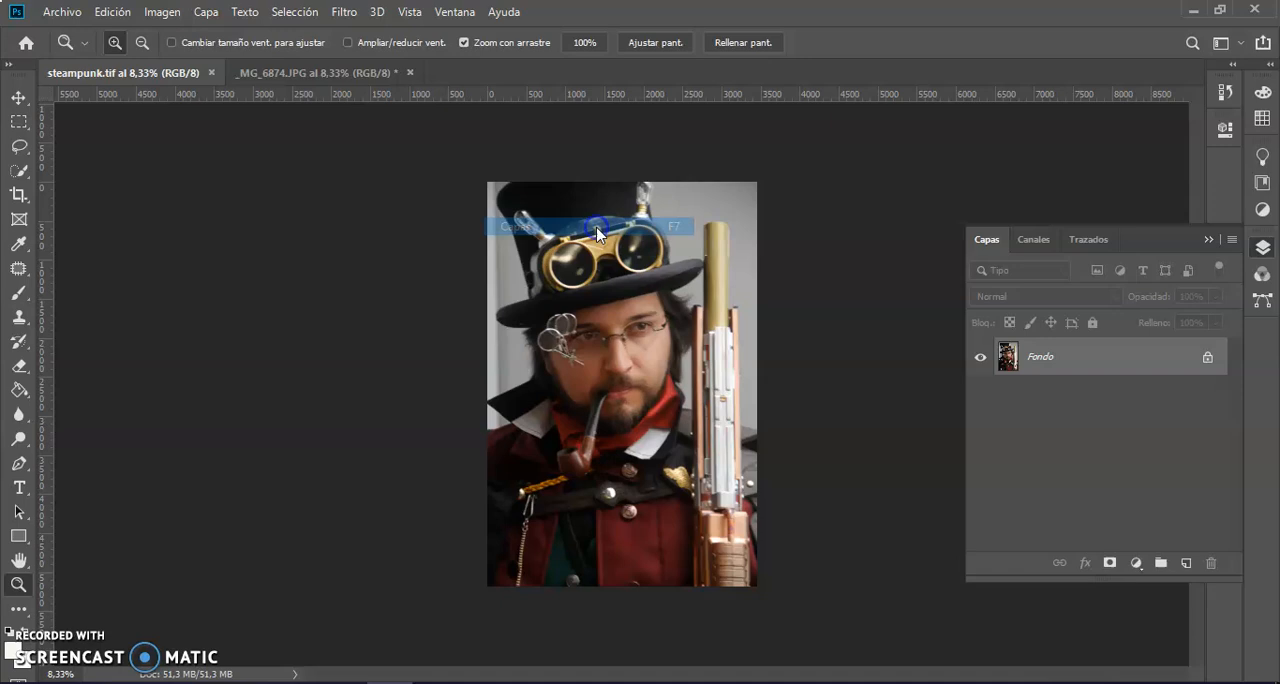
left_click(1136, 565)
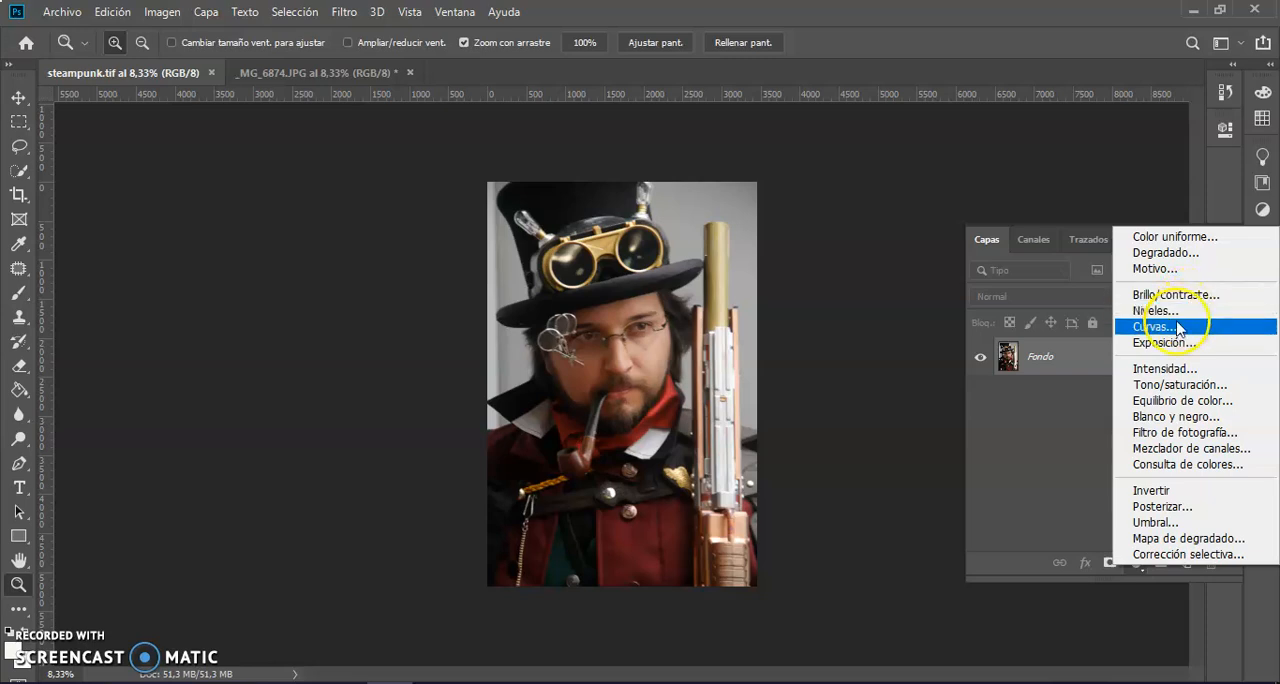
left_click(1161, 524)
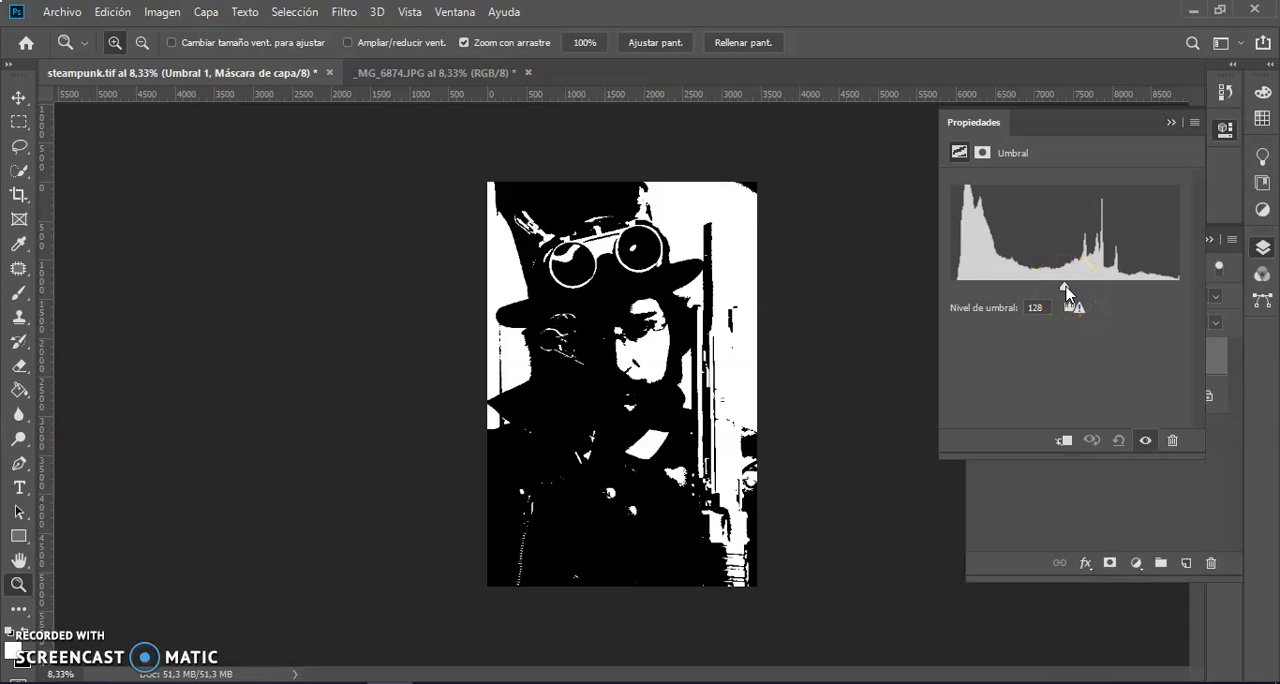
Lower the threshold level to 1 and raise it to 9 to isolate the photo's darkest pixels.
left_click_drag(1064, 290, 943, 291)
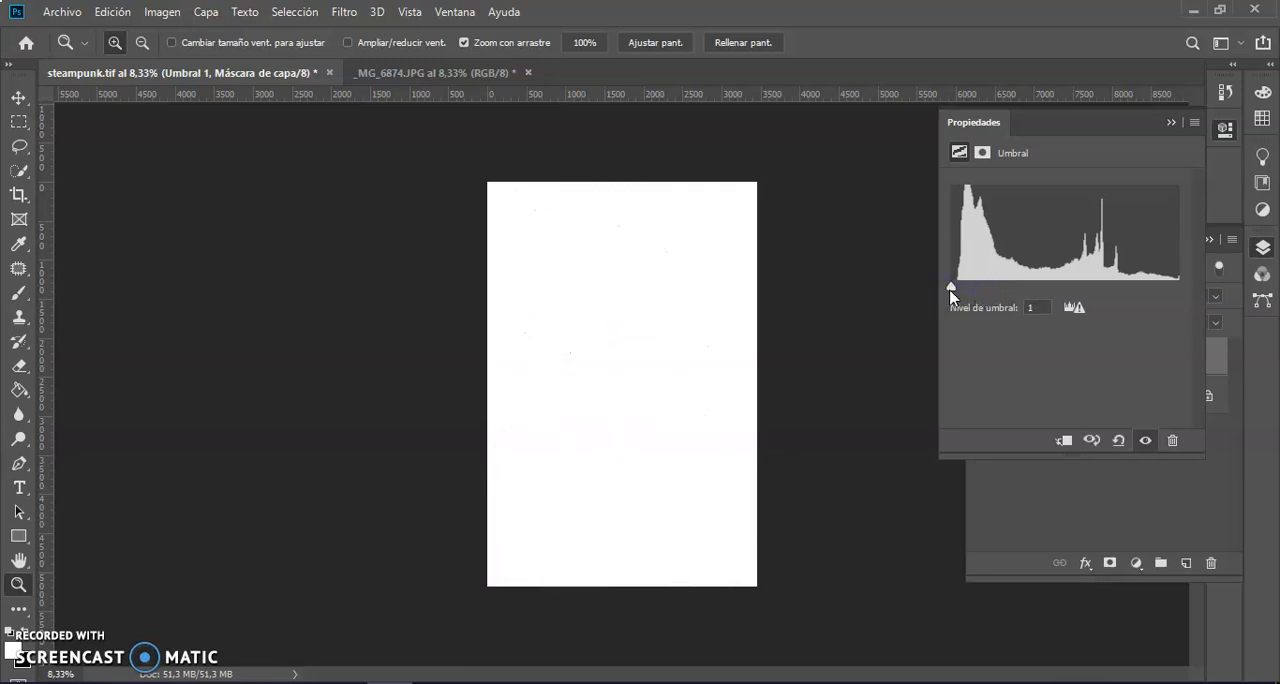
left_click(950, 290)
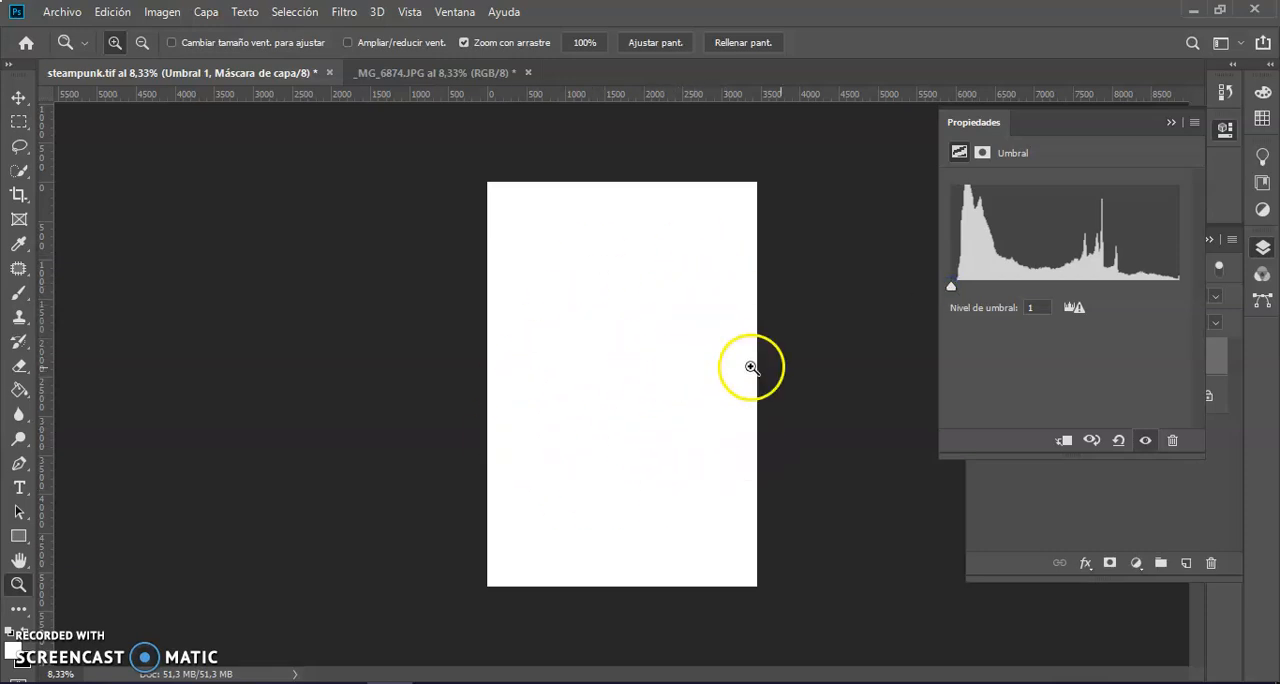
left_click(951, 290)
left_click_drag(951, 290, 960, 291)
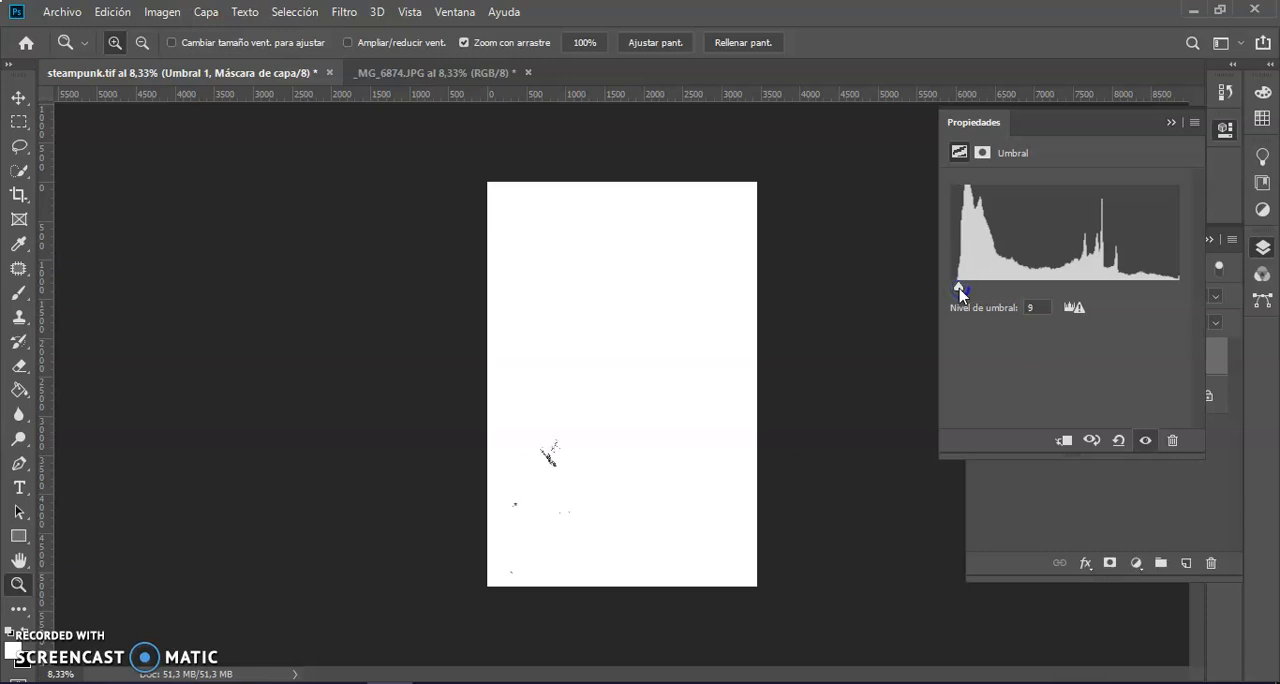
left_click_drag(960, 292, 960, 292)
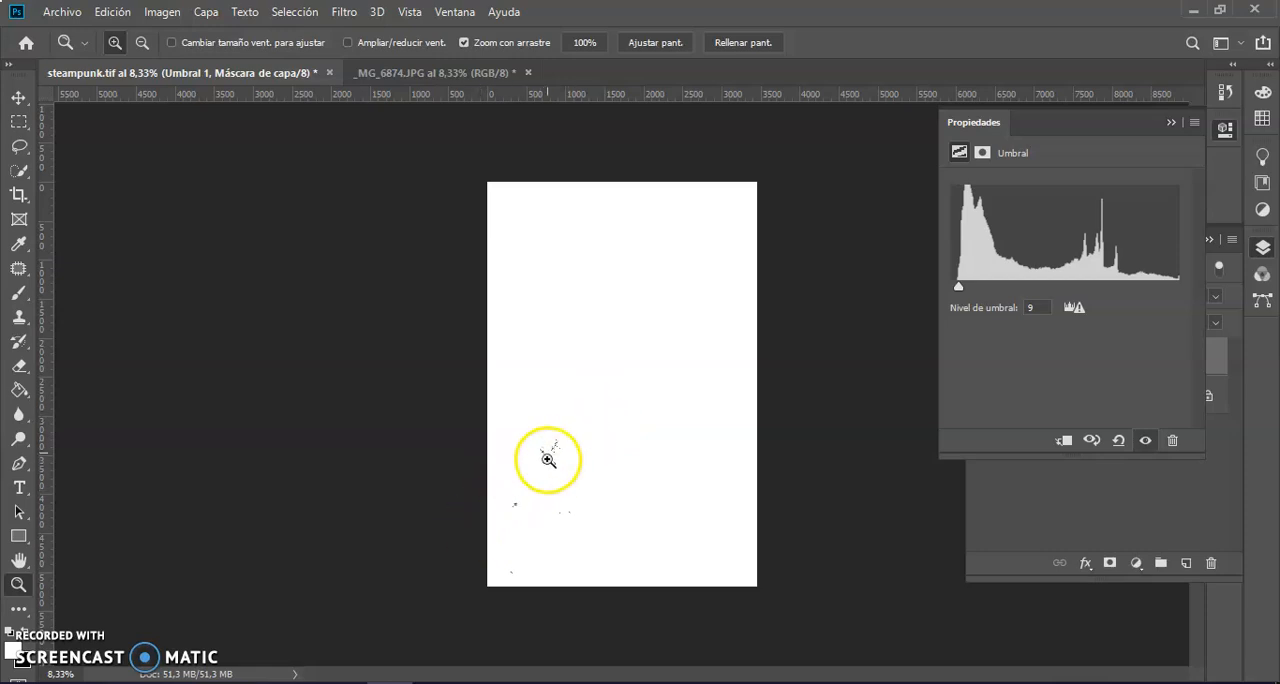
Place a colour sampler on the darkest pixels in the photo's lower-left area, at about X 794, Y 3576.
left_click_drag(552, 455, 586, 423)
left_click_drag(512, 486, 607, 324)
left_click_drag(503, 543, 676, 277)
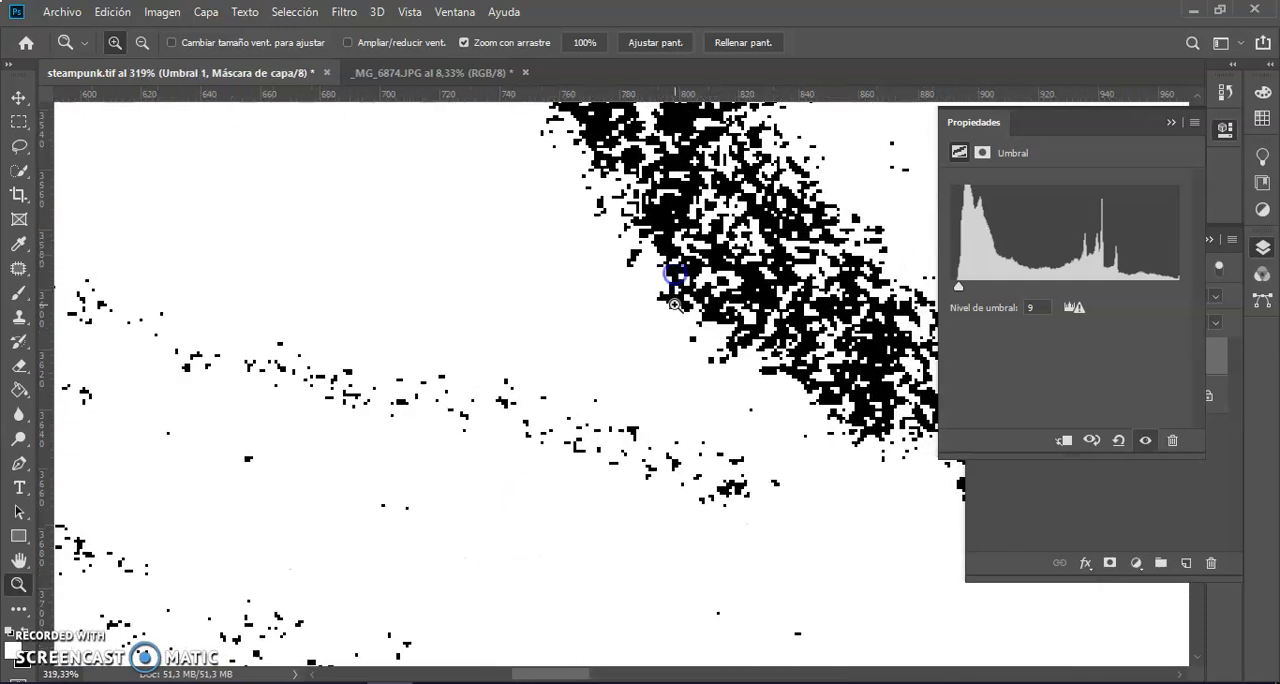
left_click_drag(677, 209, 826, 365)
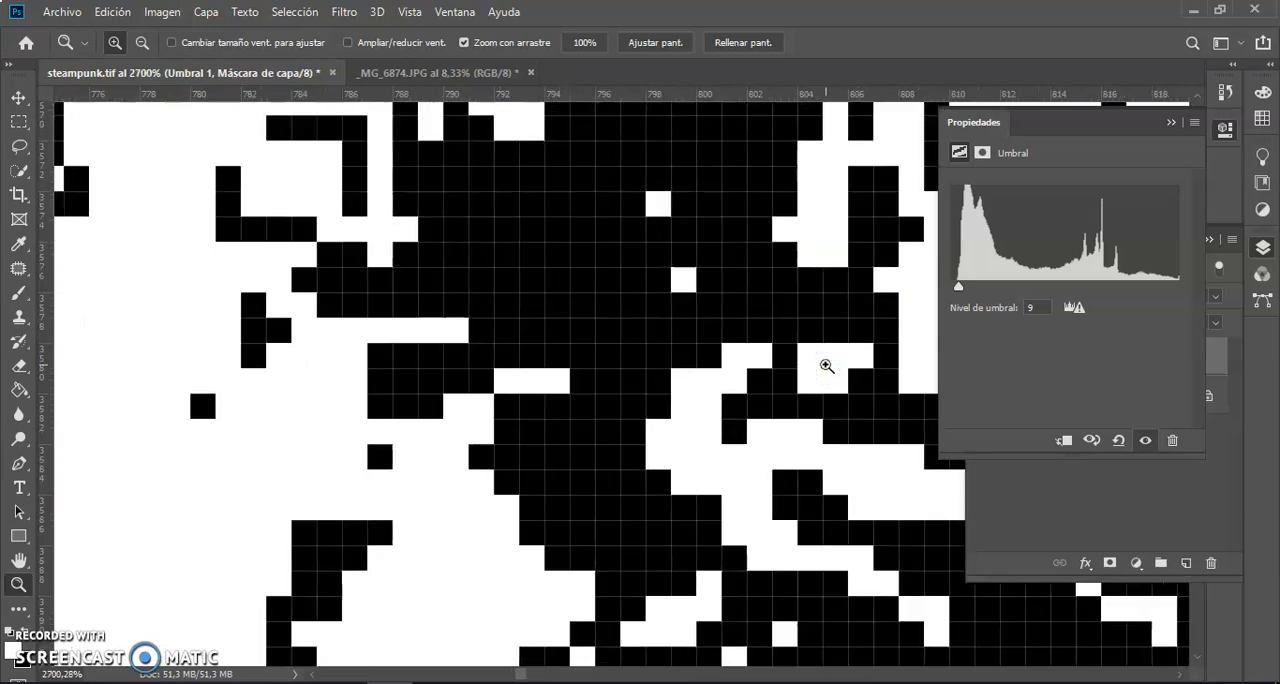
left_click(772, 374)
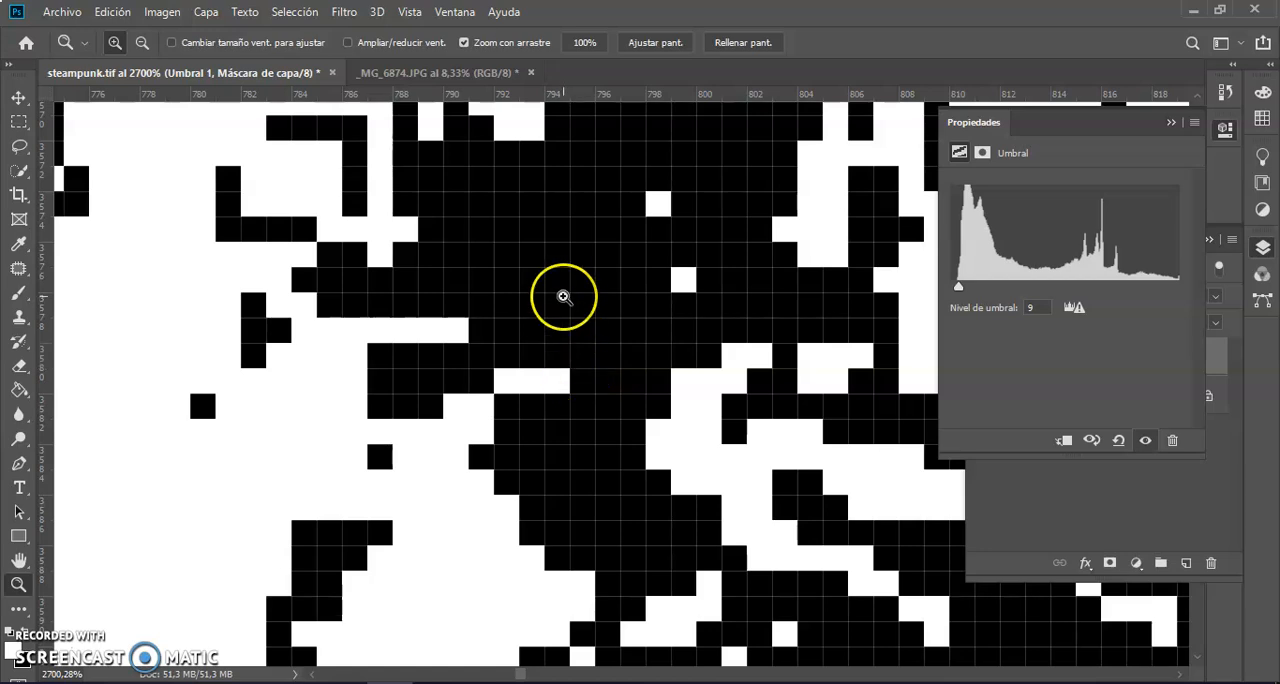
key("i")
left_click(562, 262)
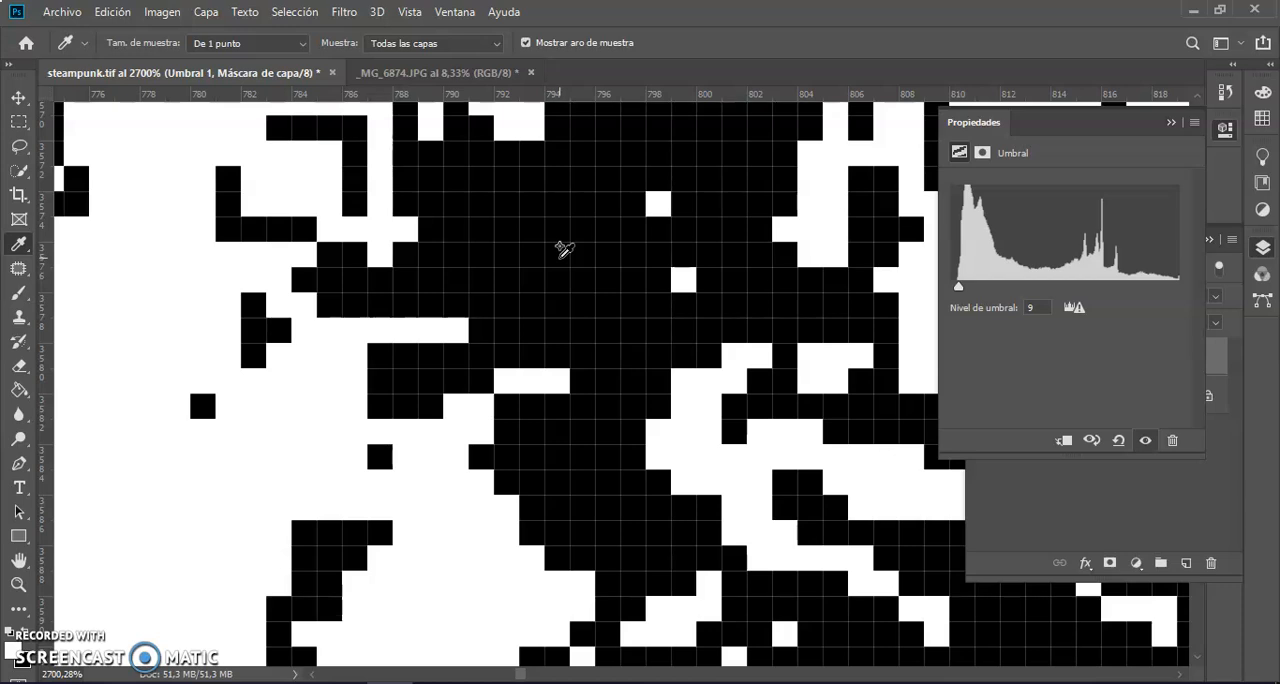
left_click(562, 253)
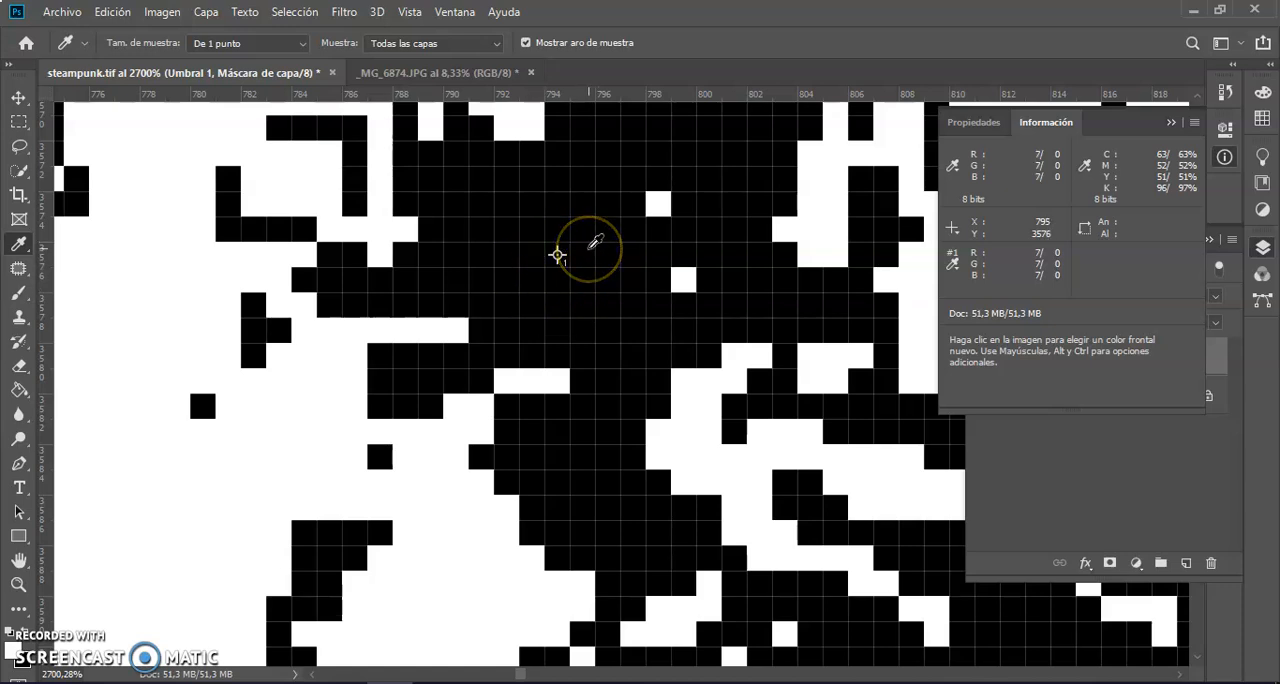
key("ctrl+0")
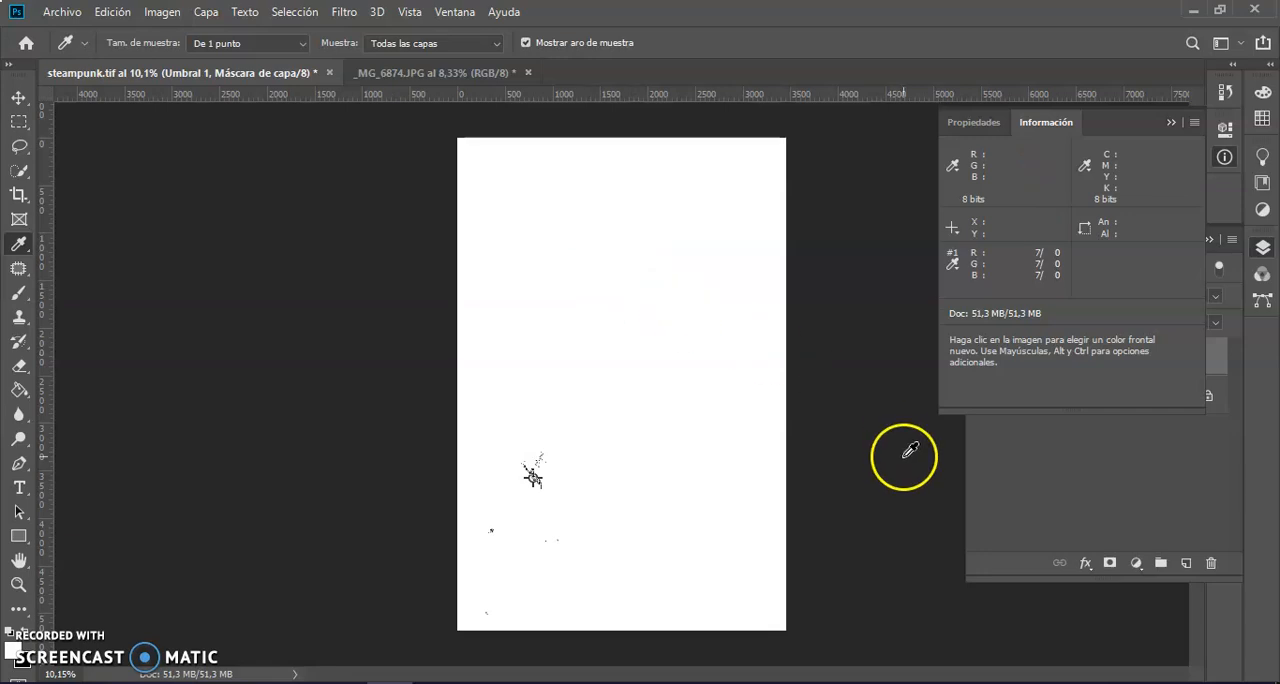
Raise the threshold level of the Umbral 1 layer to 255 to isolate the photo's brightest pixels.
left_click(1043, 480)
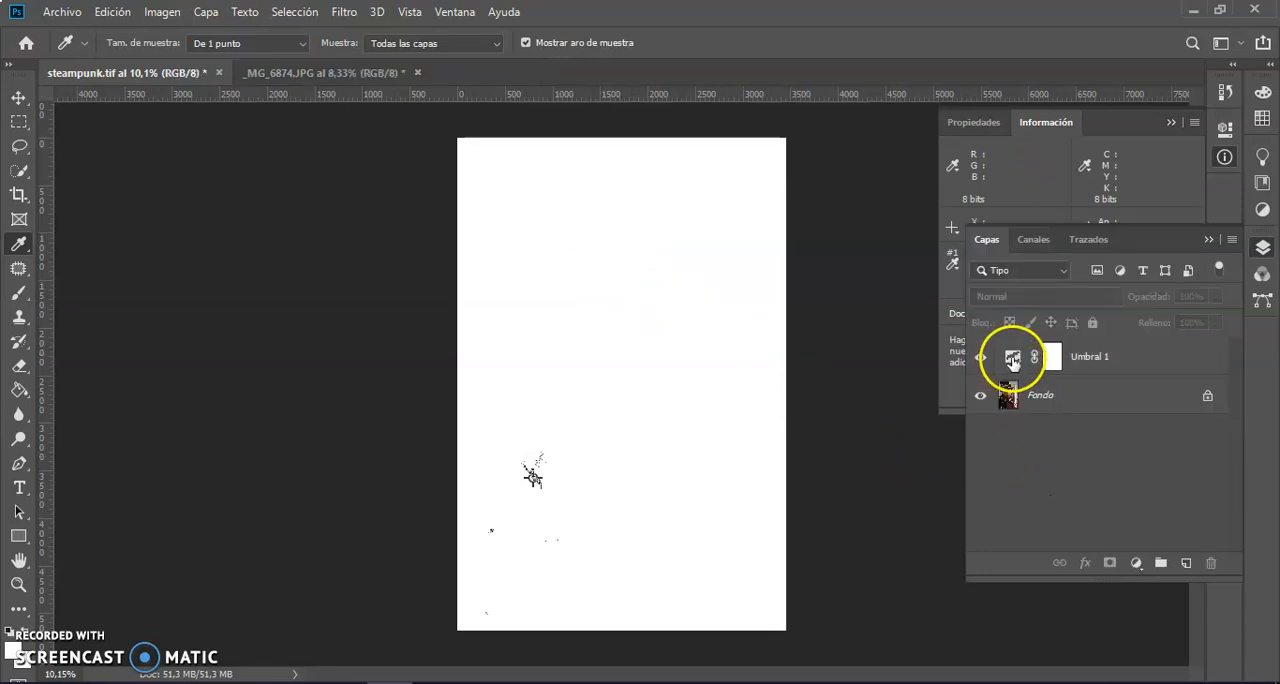
left_click(1012, 360)
left_click(1012, 360)
left_click_drag(990, 287, 1172, 281)
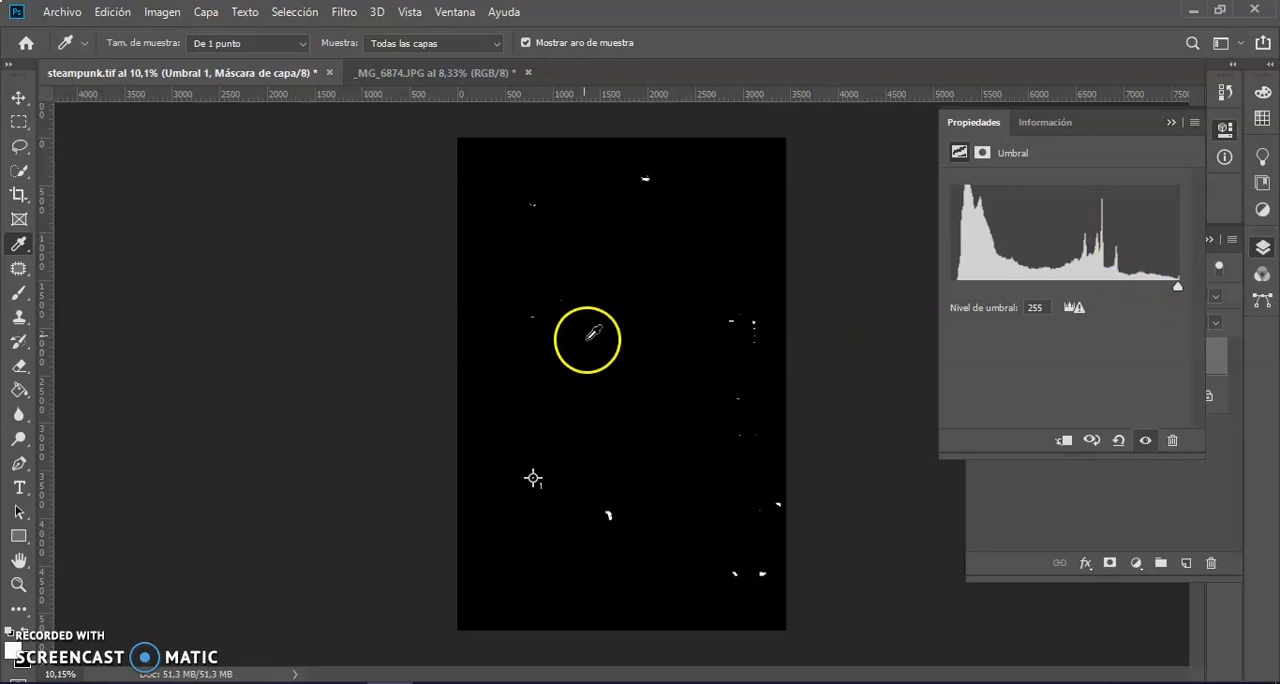
Place a second colour sampler on the white spot near the photo's upper edge, at about X 1933, Y 418.
key("z")
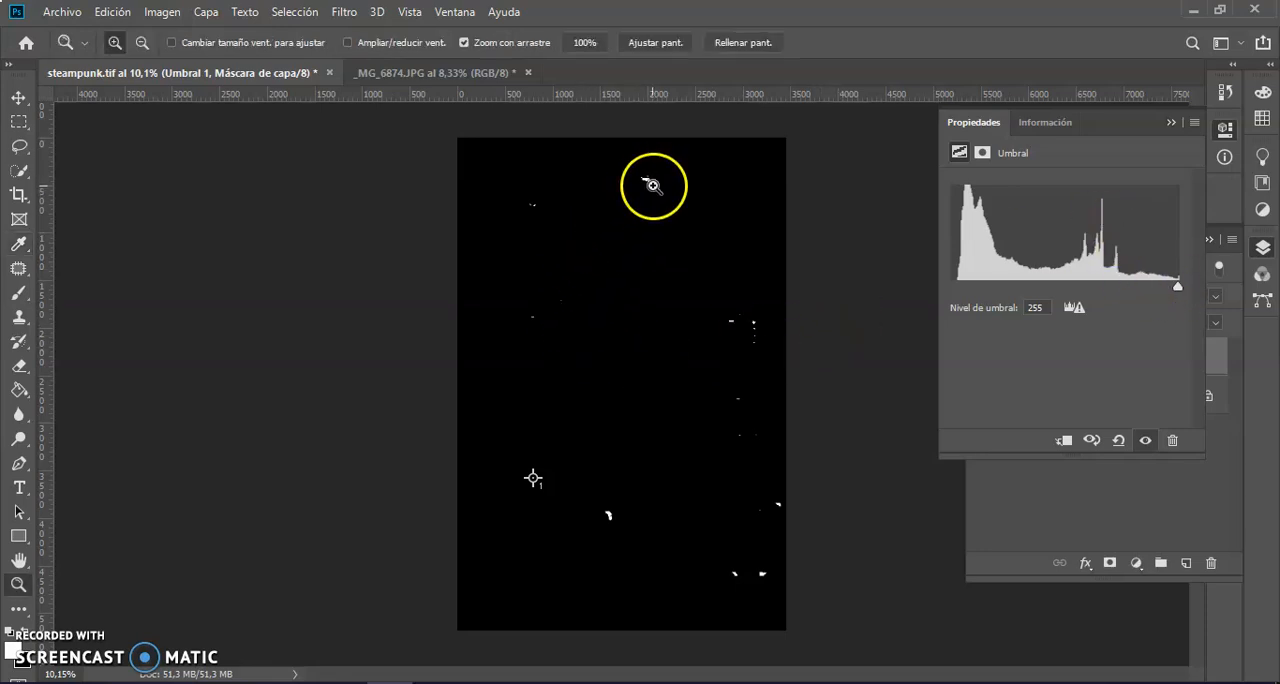
left_click_drag(642, 175, 737, 229)
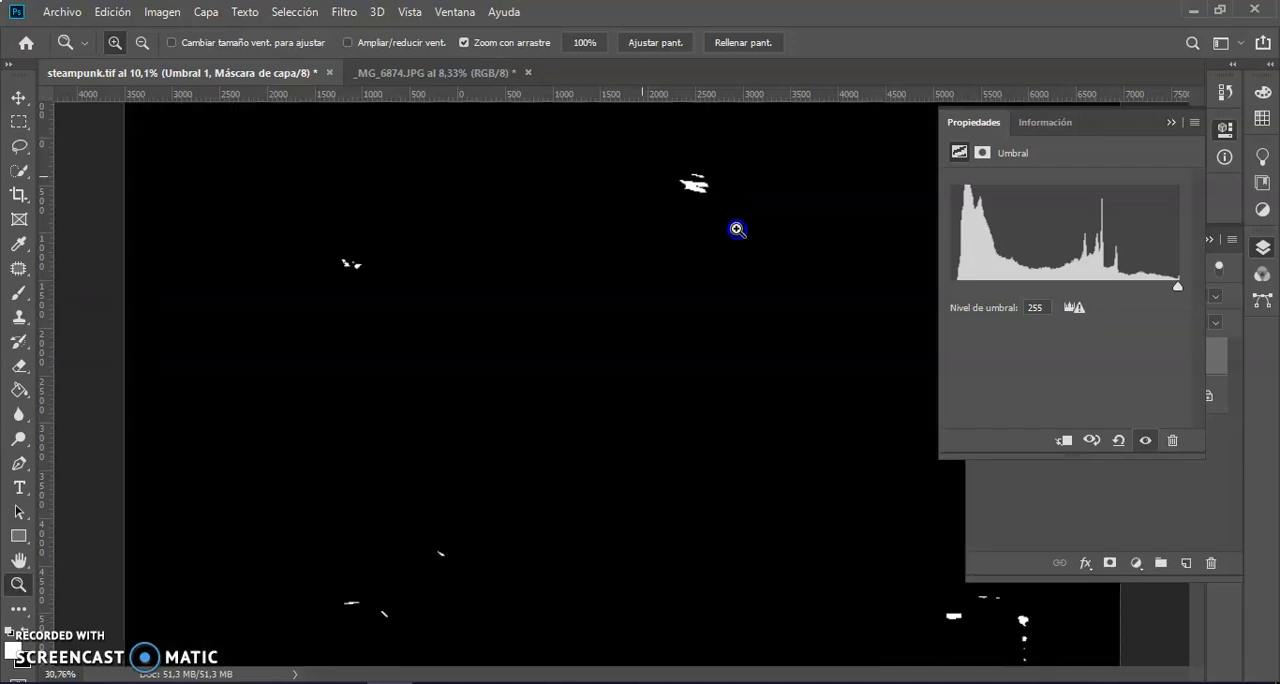
left_click_drag(851, 281, 1006, 434)
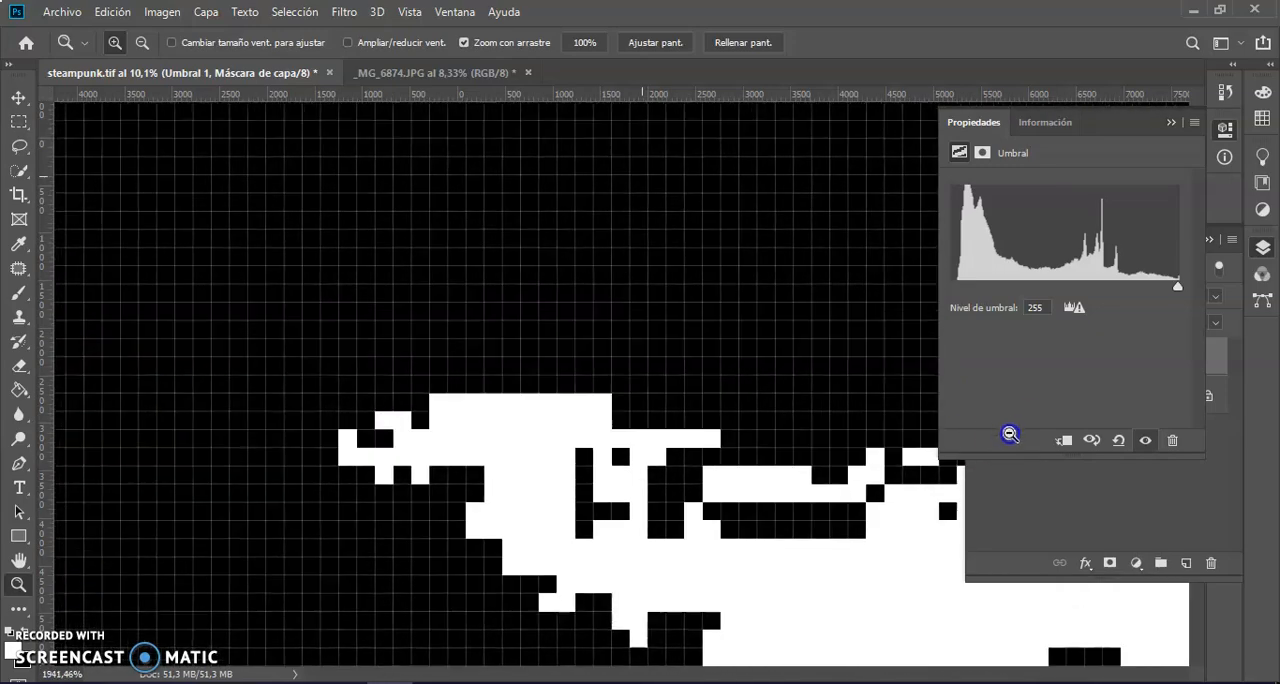
key("i")
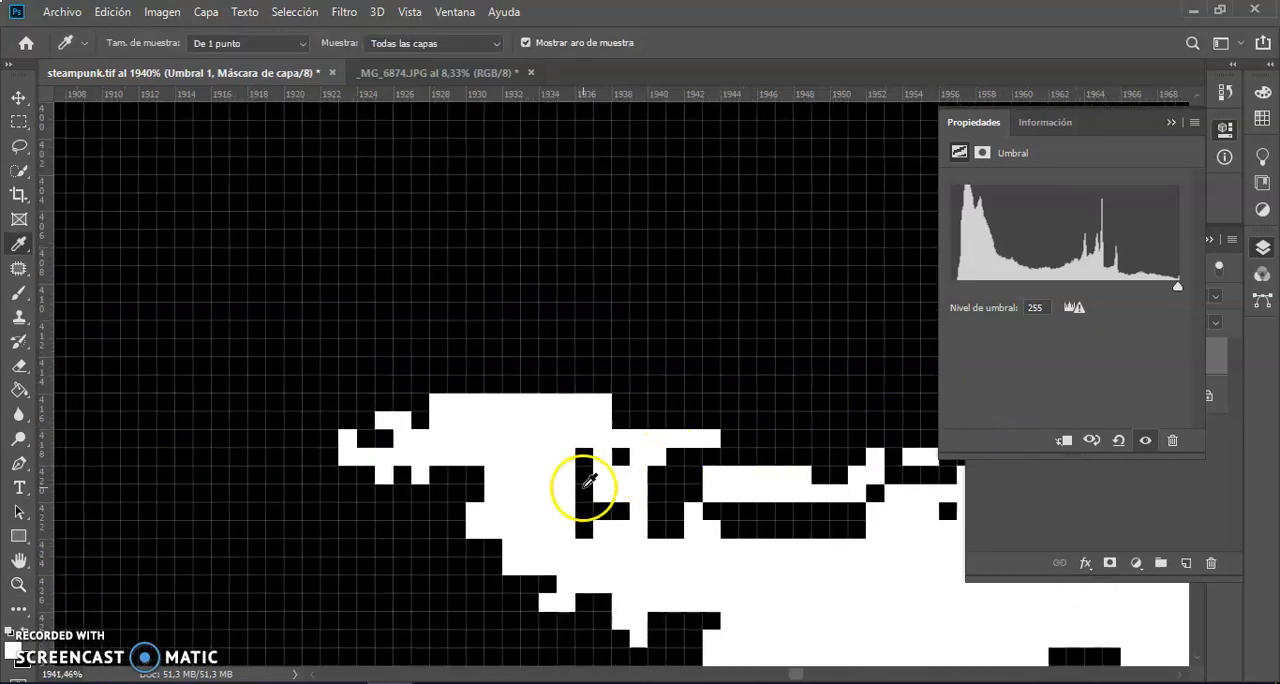
left_click(532, 434, "shift")
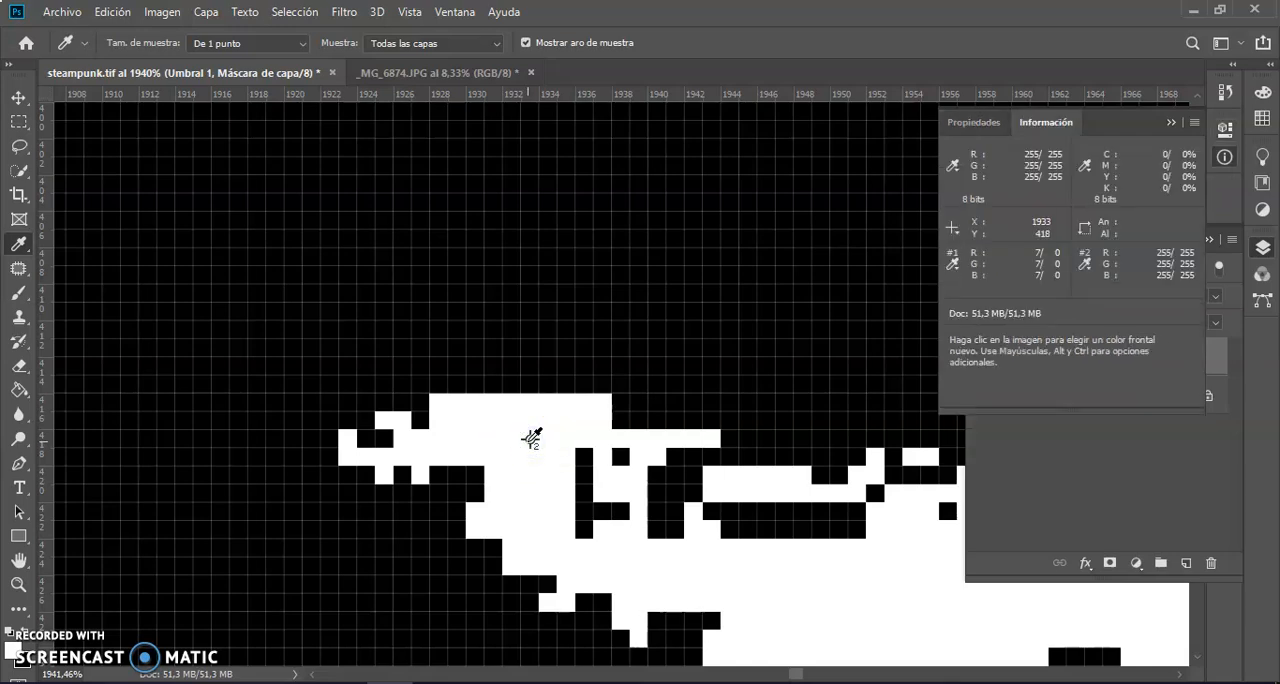
key("ctrl+0")
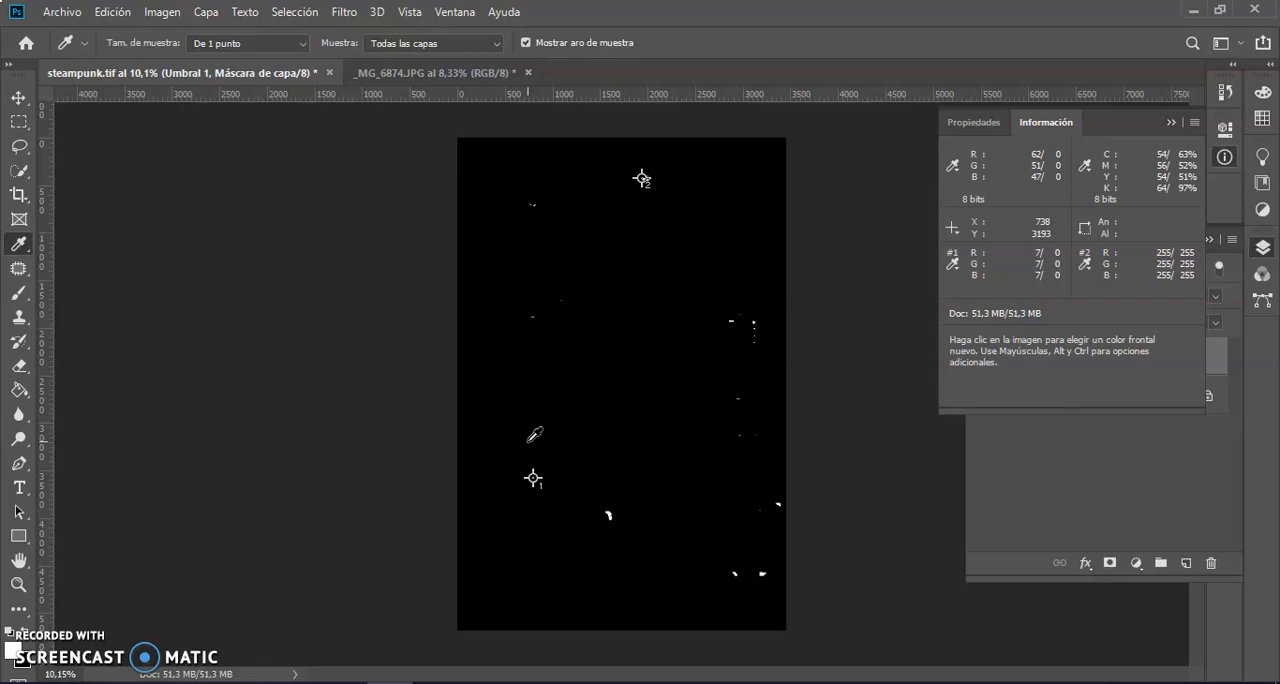
Add a new layer above Umbral 1 and fill it with 50% gray (50% gris) in Normal mode at 100% opacity.
left_click(1060, 489)
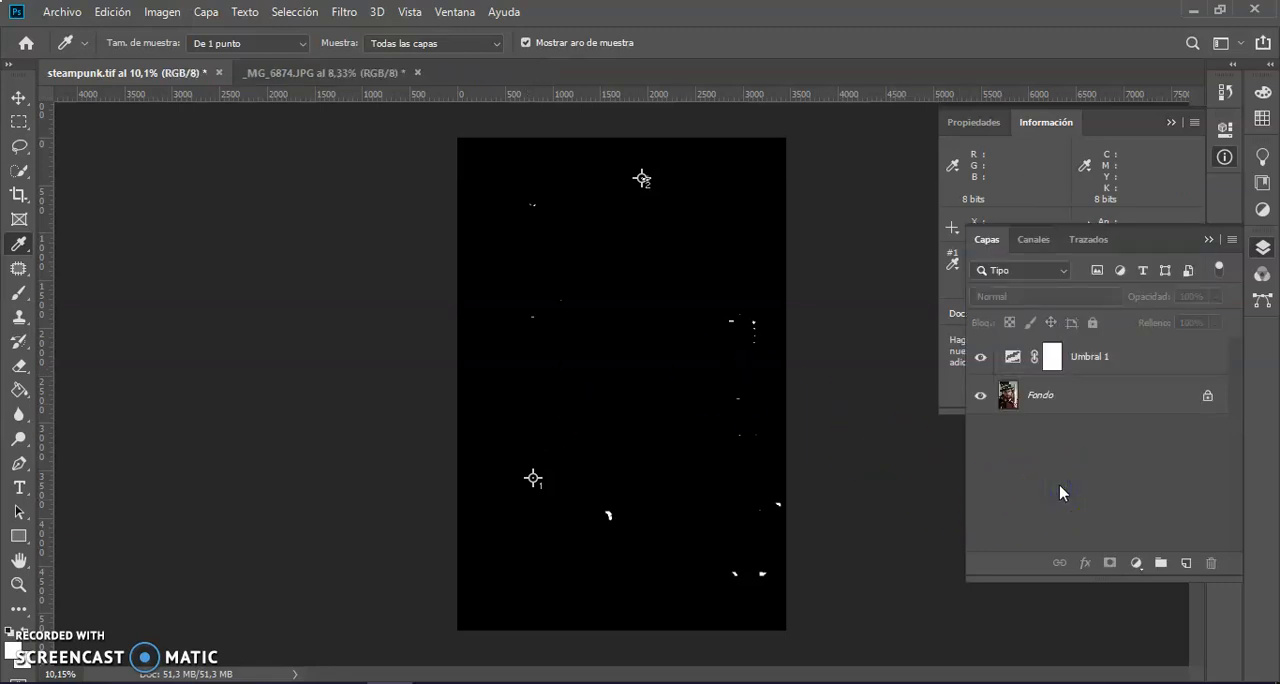
left_click(1186, 564)
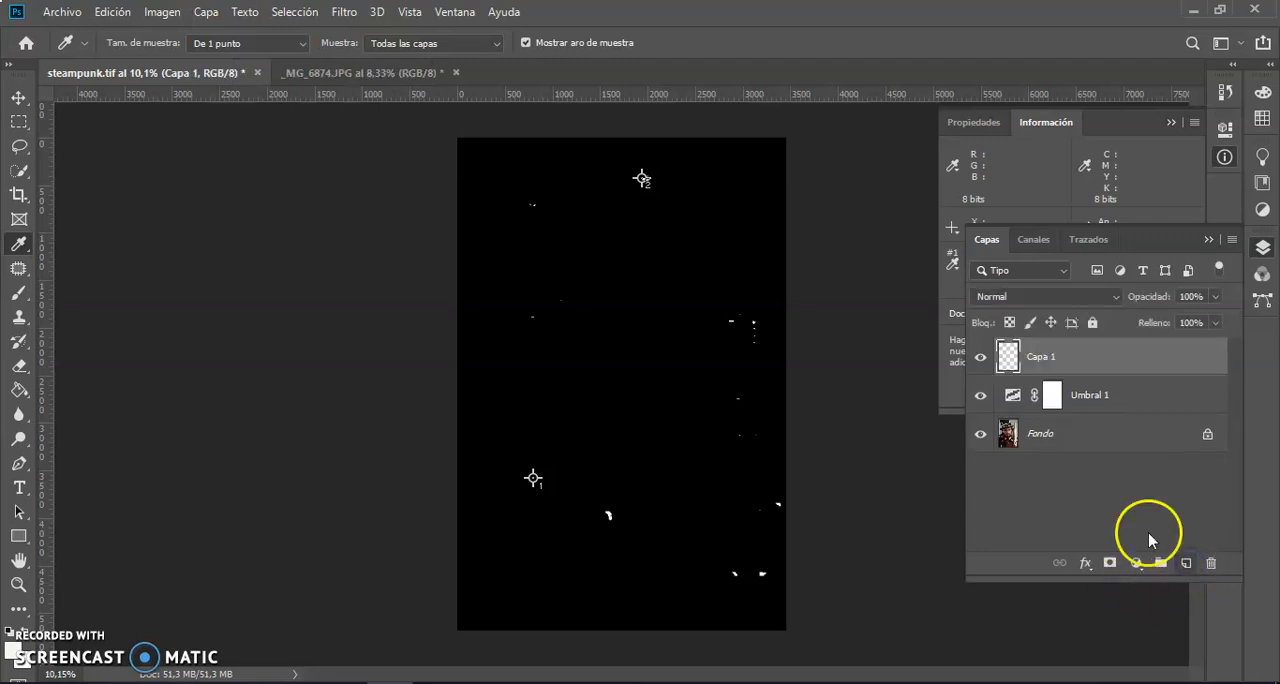
left_click(166, 14)
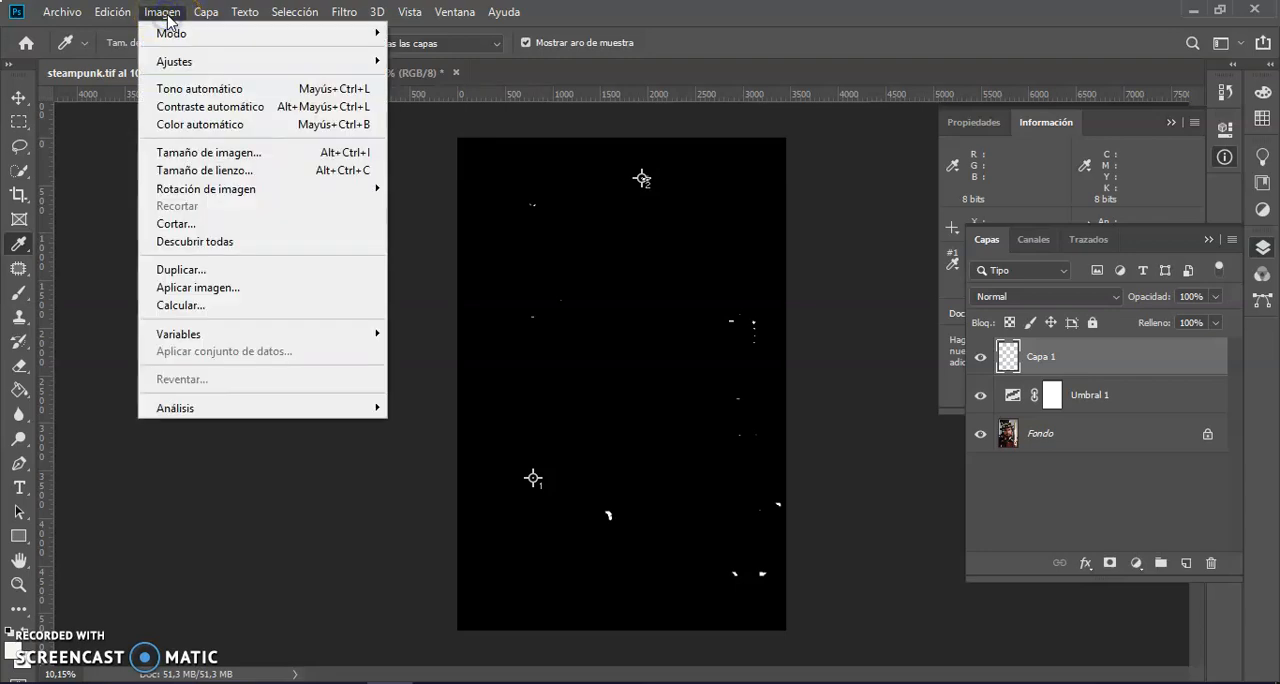
left_click(112, 12)
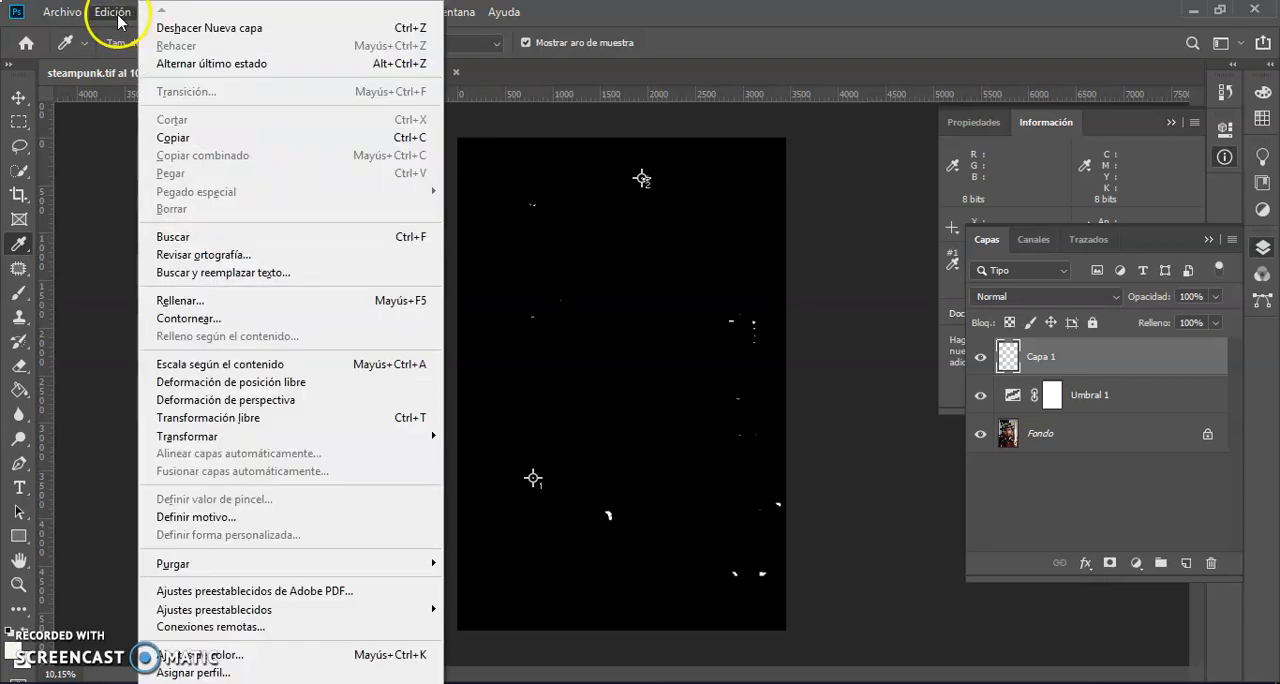
left_click(195, 309)
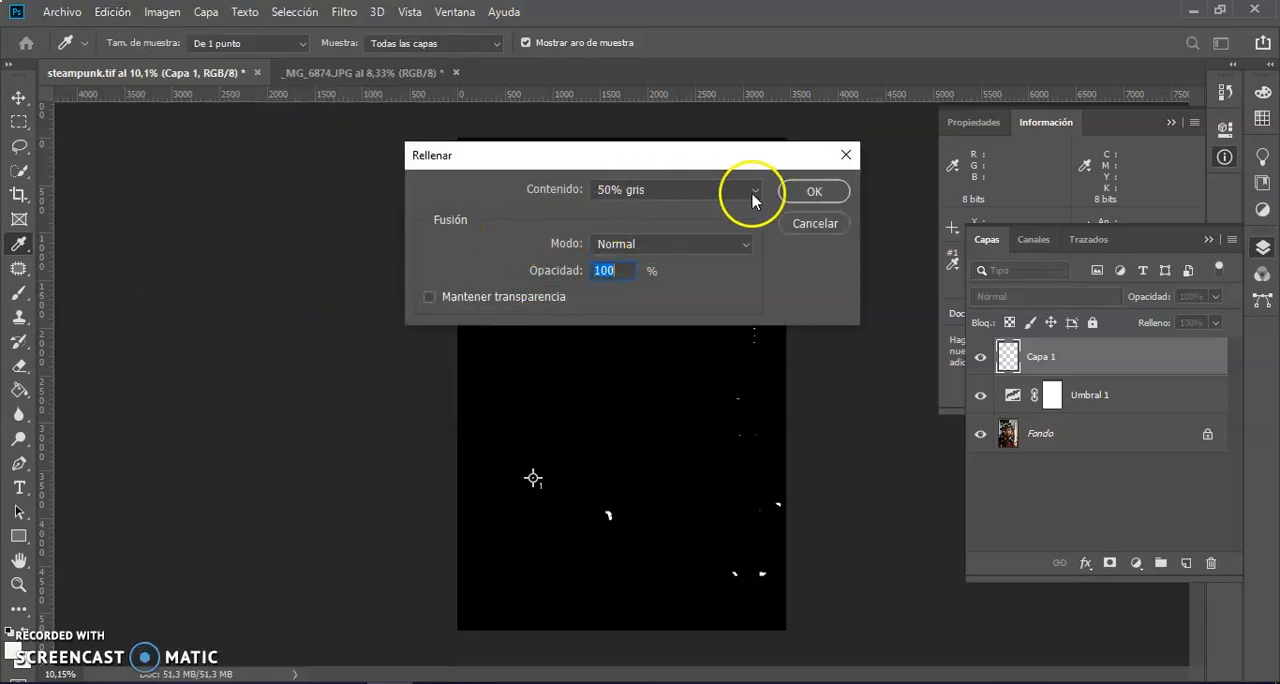
left_click(812, 194)
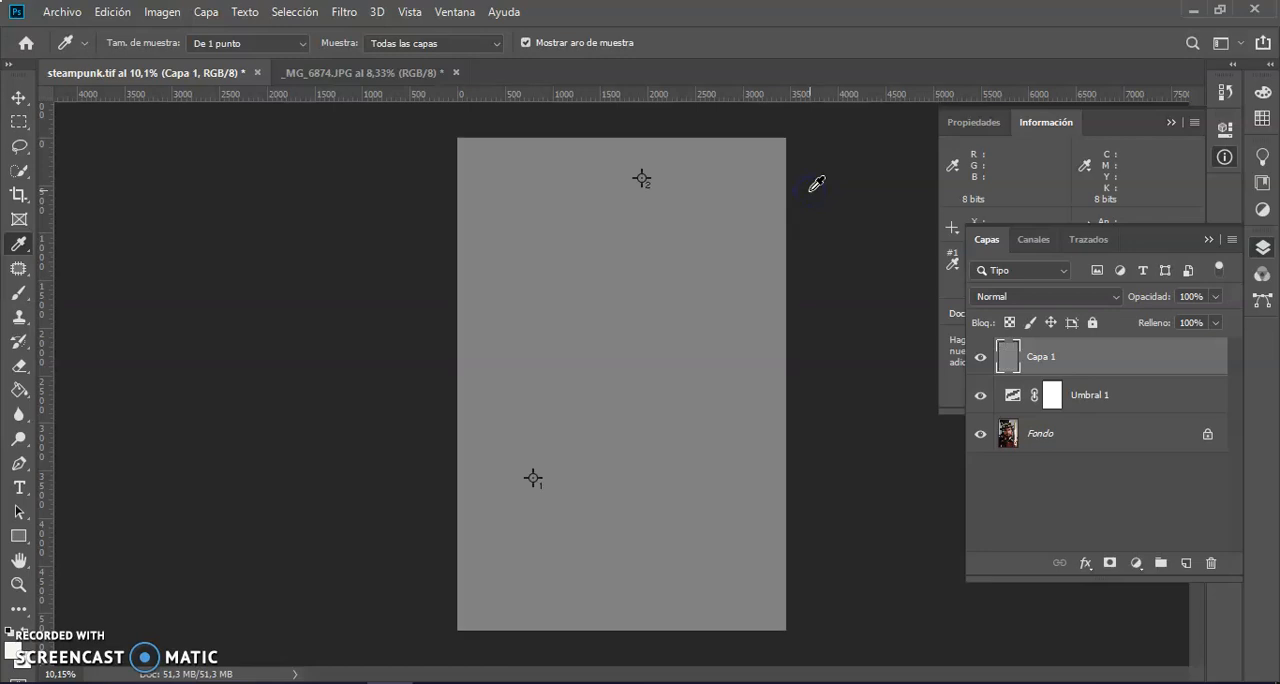
Move the gray layer between Umbral 1 and Fondo, set its blend mode to Diferencia, and check the blend with Umbral 1 briefly hidden.
left_click_drag(1106, 360, 1107, 416)
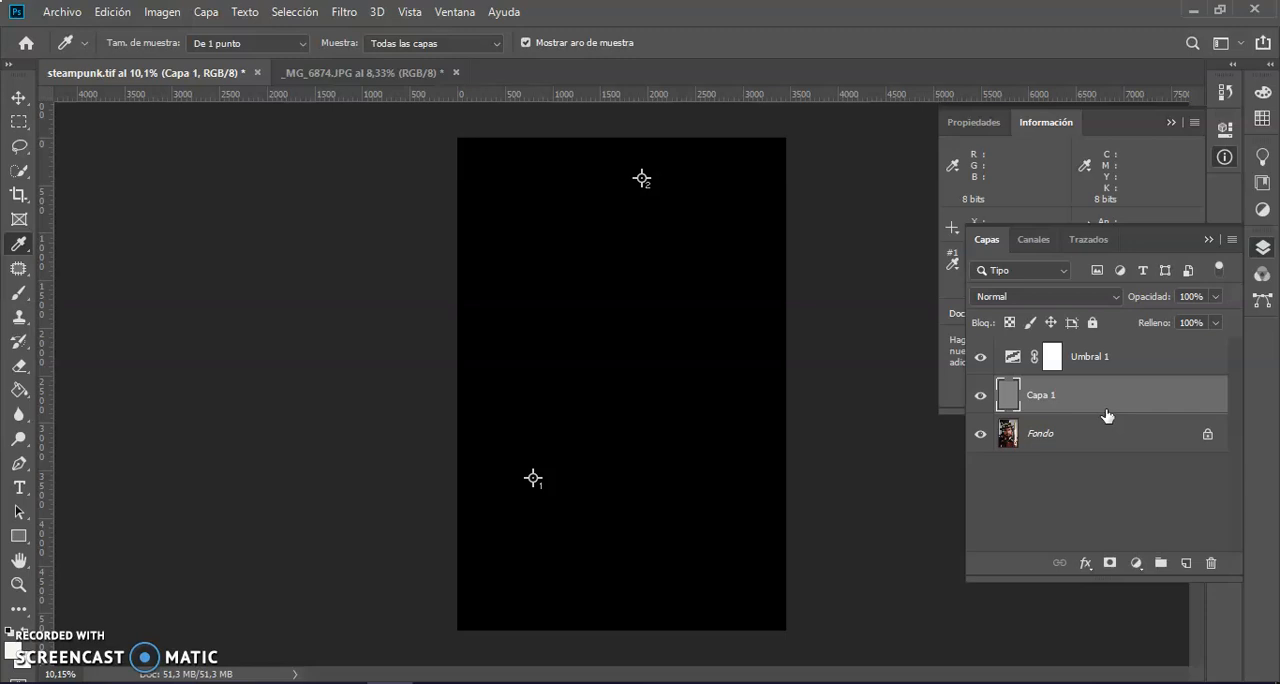
left_click(1116, 298)
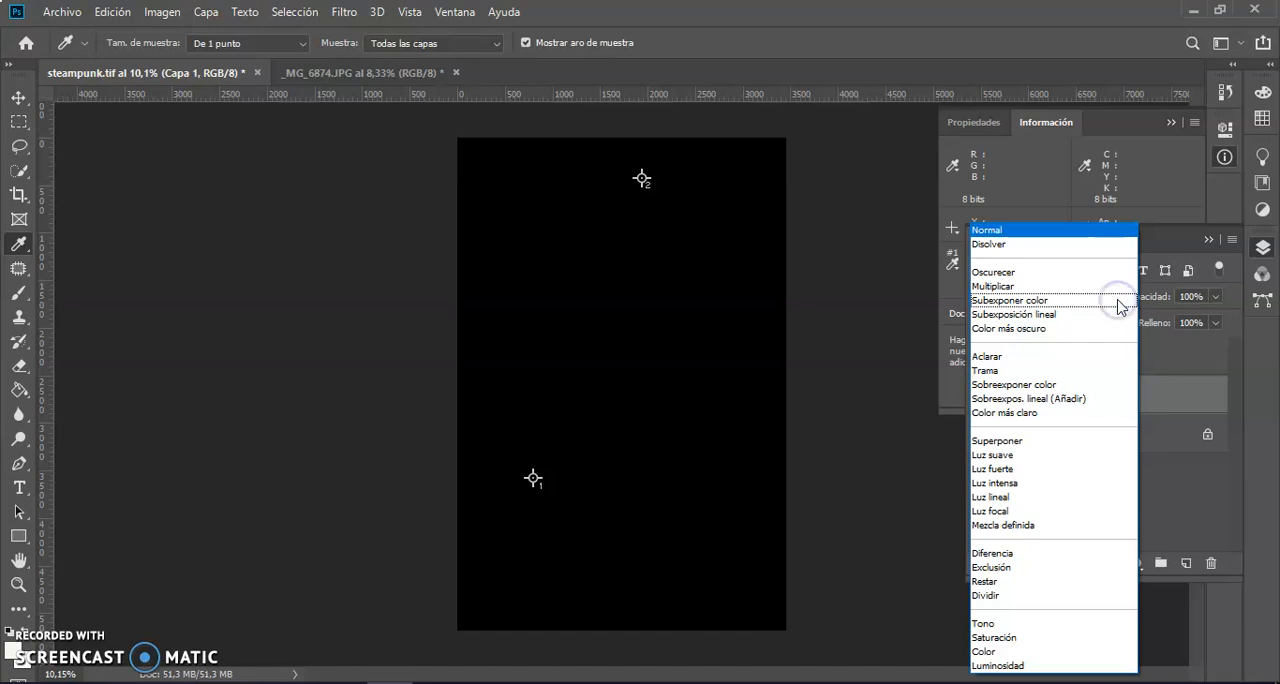
left_click(1004, 556)
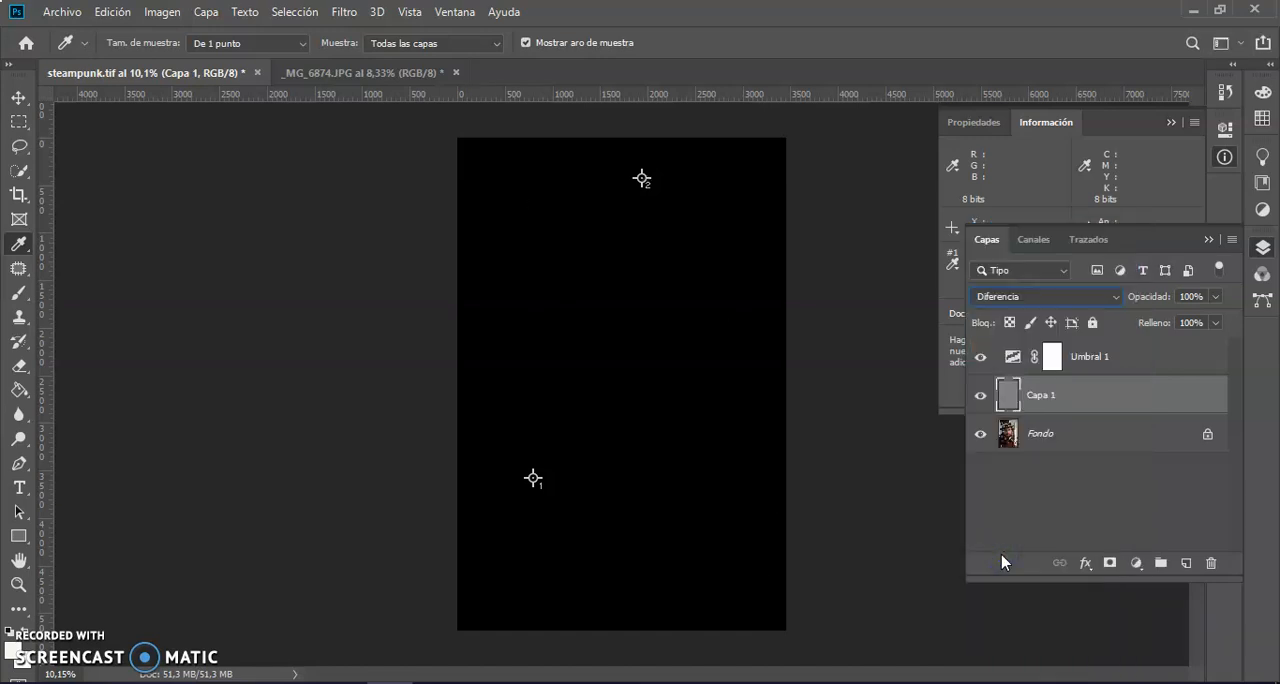
left_click(981, 357)
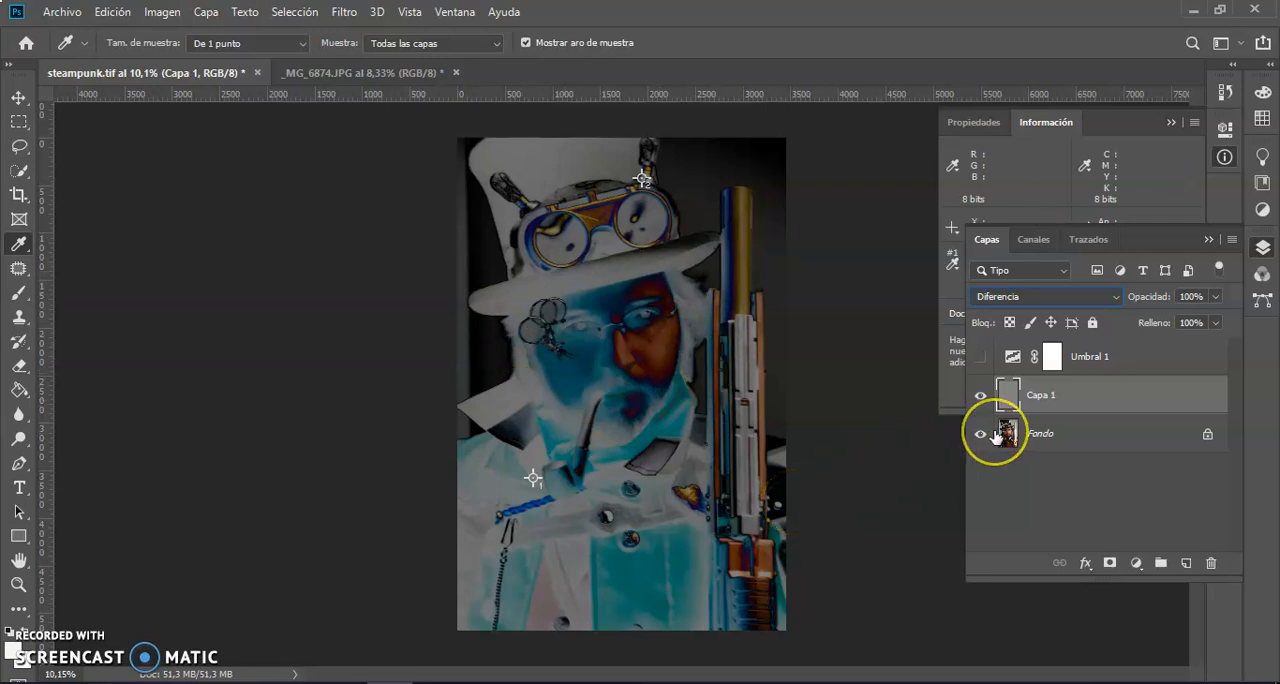
left_click(981, 358)
Lower the Umbral 1 threshold level to 1 and raise it to 3 to isolate the photo's neutral midtones.
left_click(1013, 358)
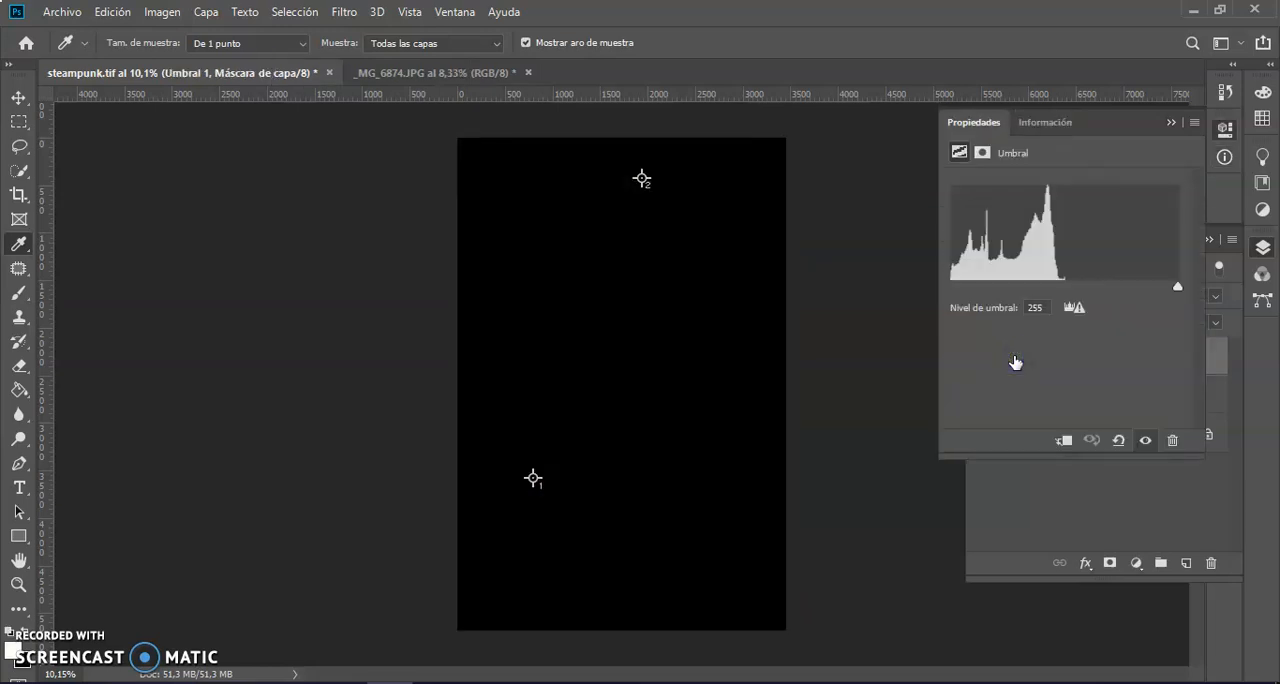
left_click_drag(1177, 290, 1047, 288)
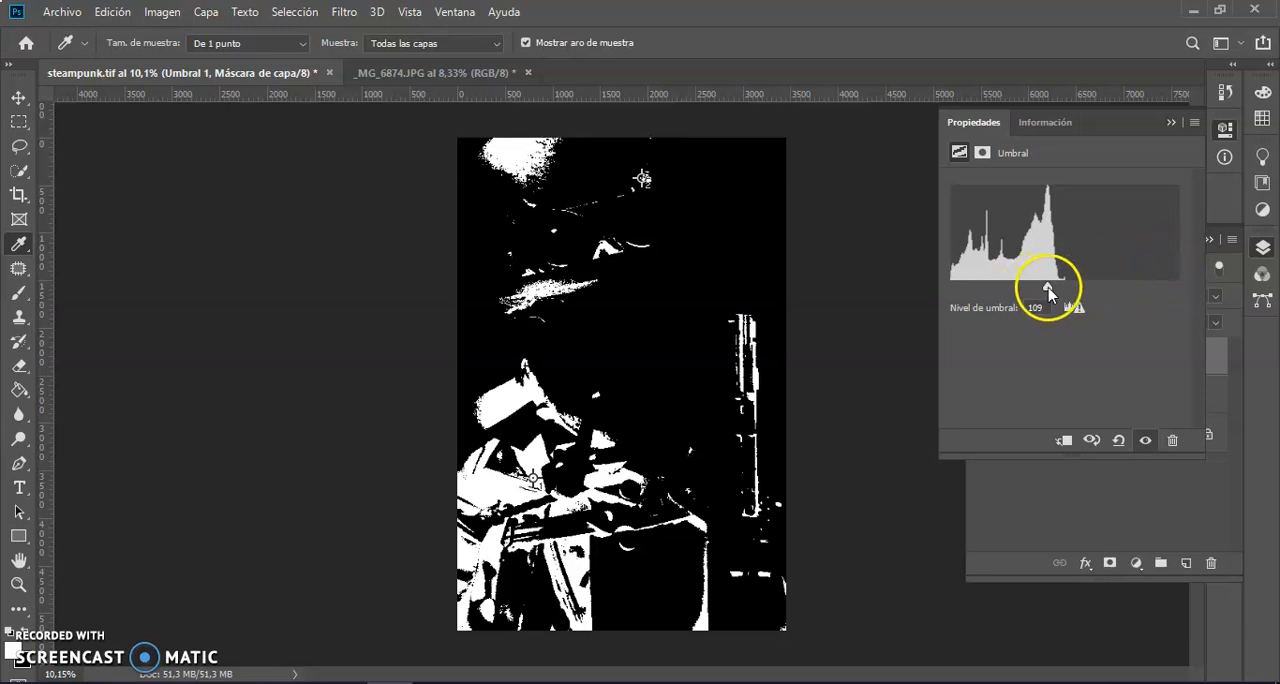
left_click_drag(1048, 292, 951, 290)
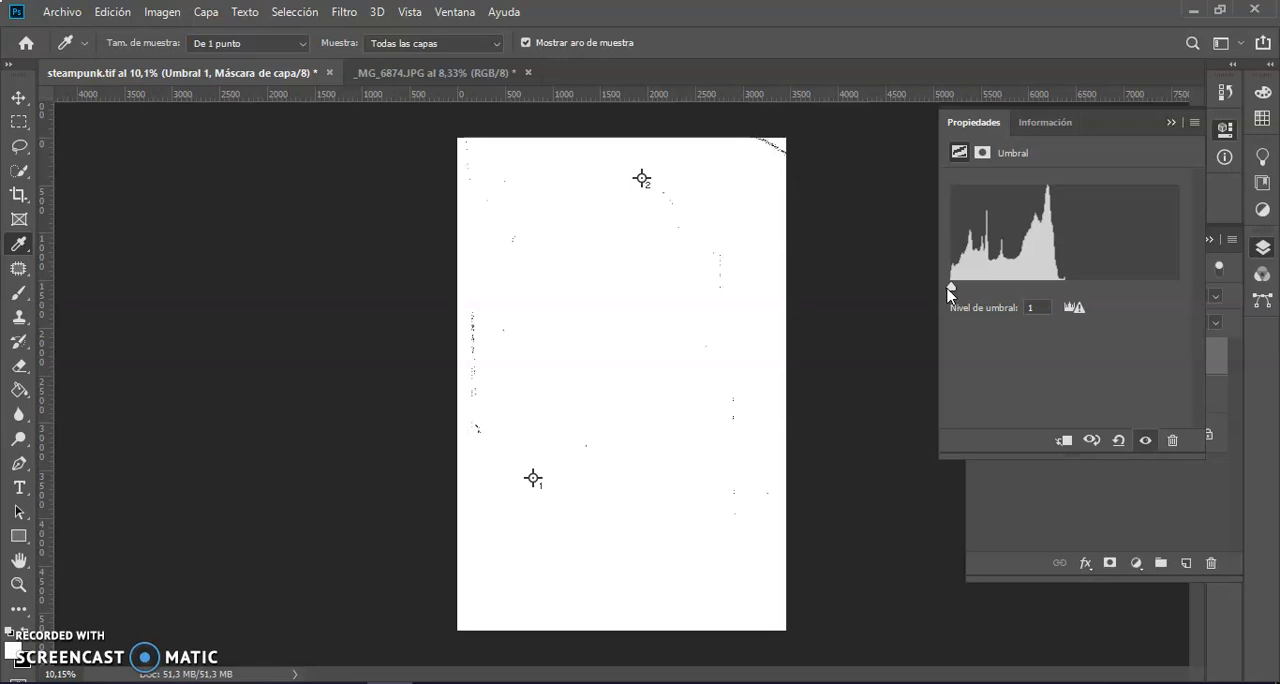
mouse_move(951, 290)
left_mouse_down()
mouse_move(1057, 288)
mouse_move(954, 292)
left_mouse_up()
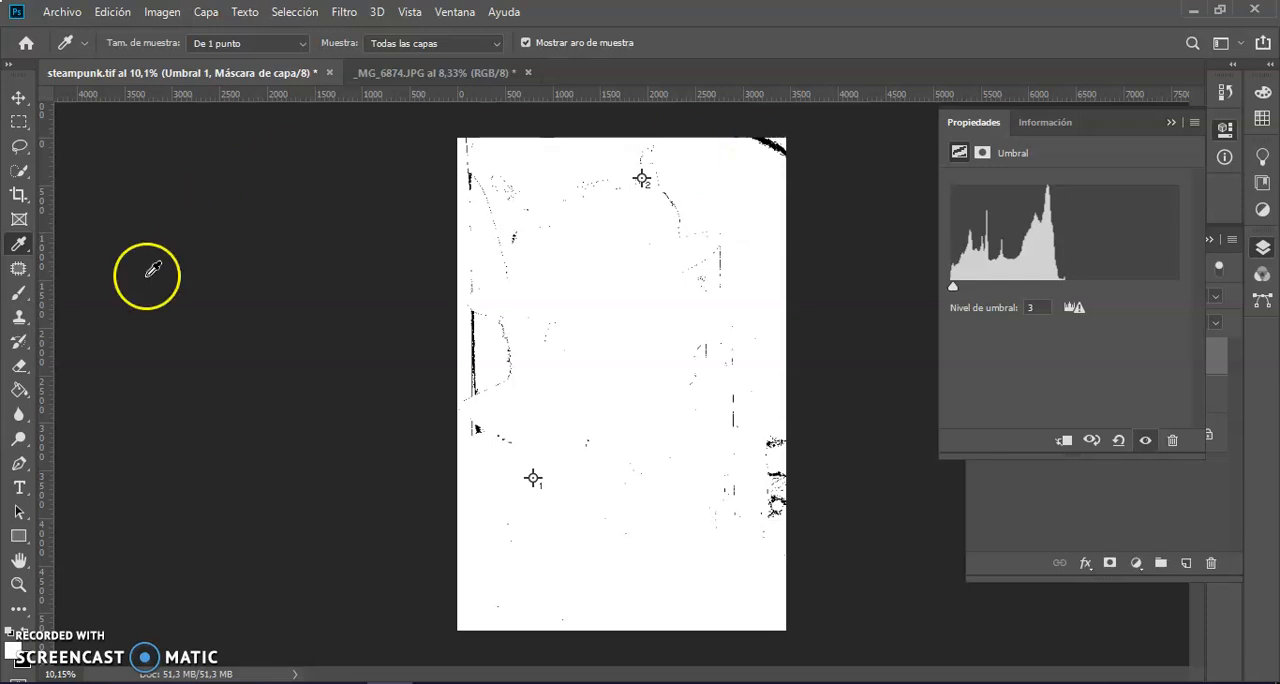
Place a third colour sampler on the black patch in the photo's upper-right corner, at about X 3298, Y 75.
left_click(18, 586)
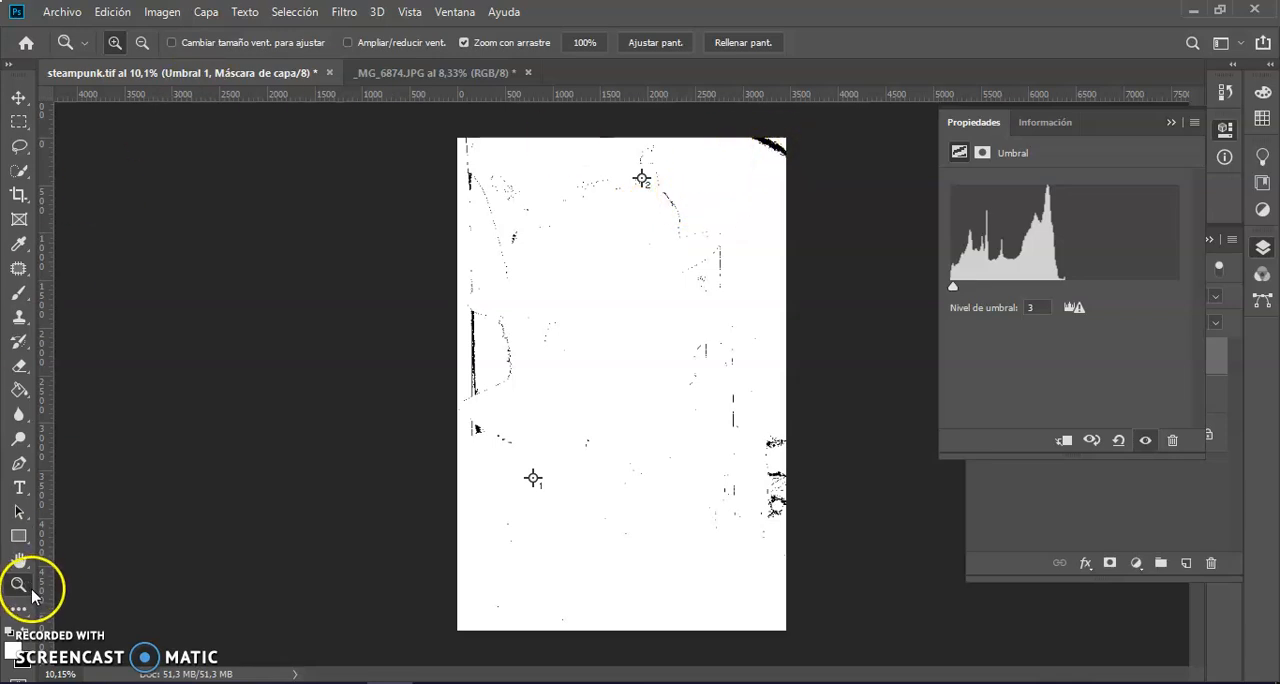
left_click_drag(780, 145, 1103, 380)
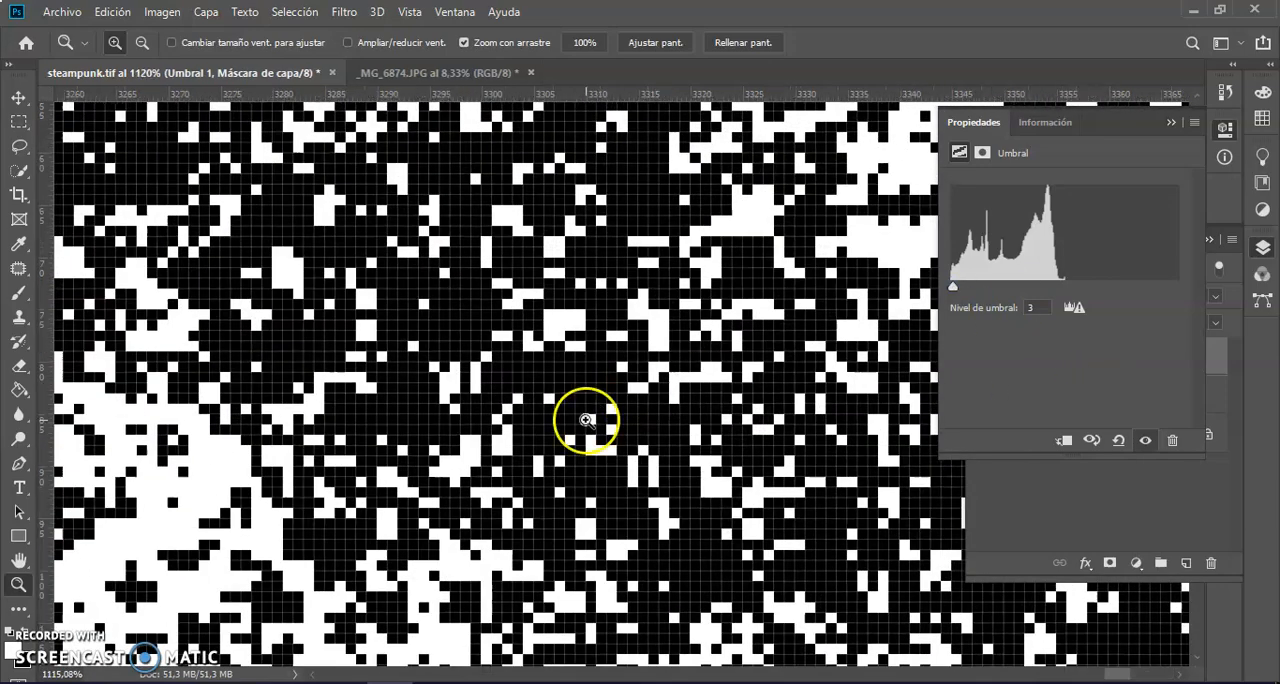
key("i")
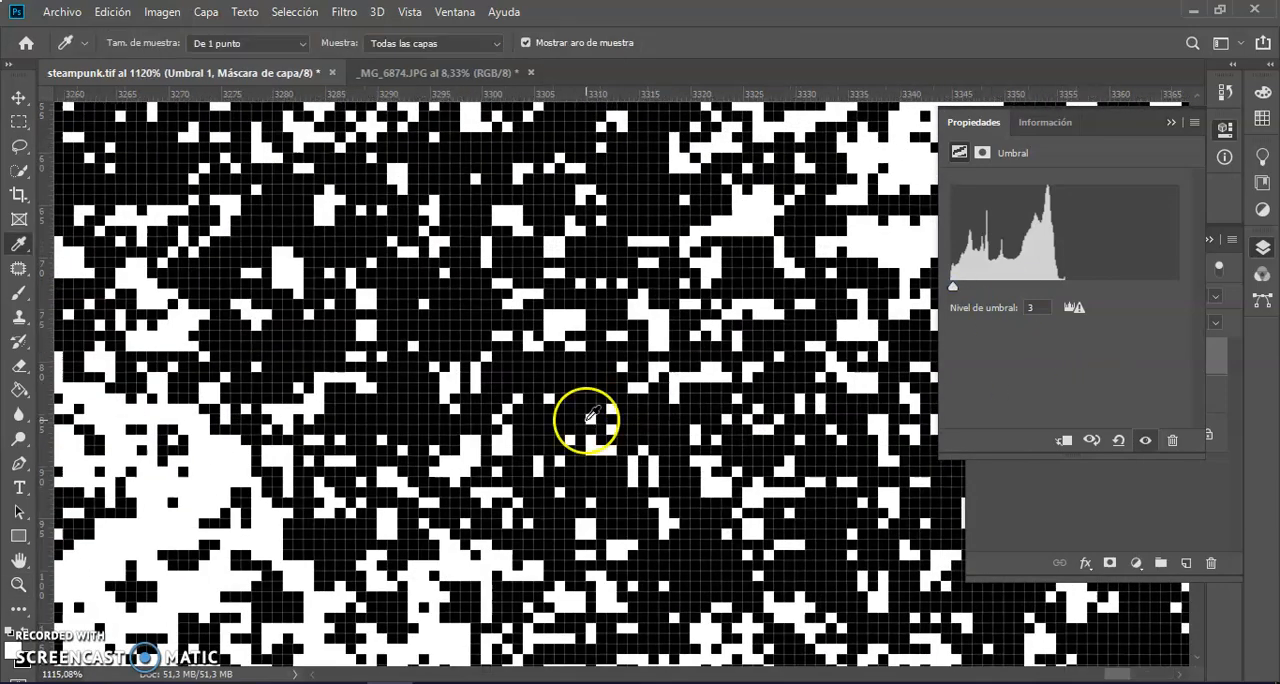
left_click(467, 312, "shift")
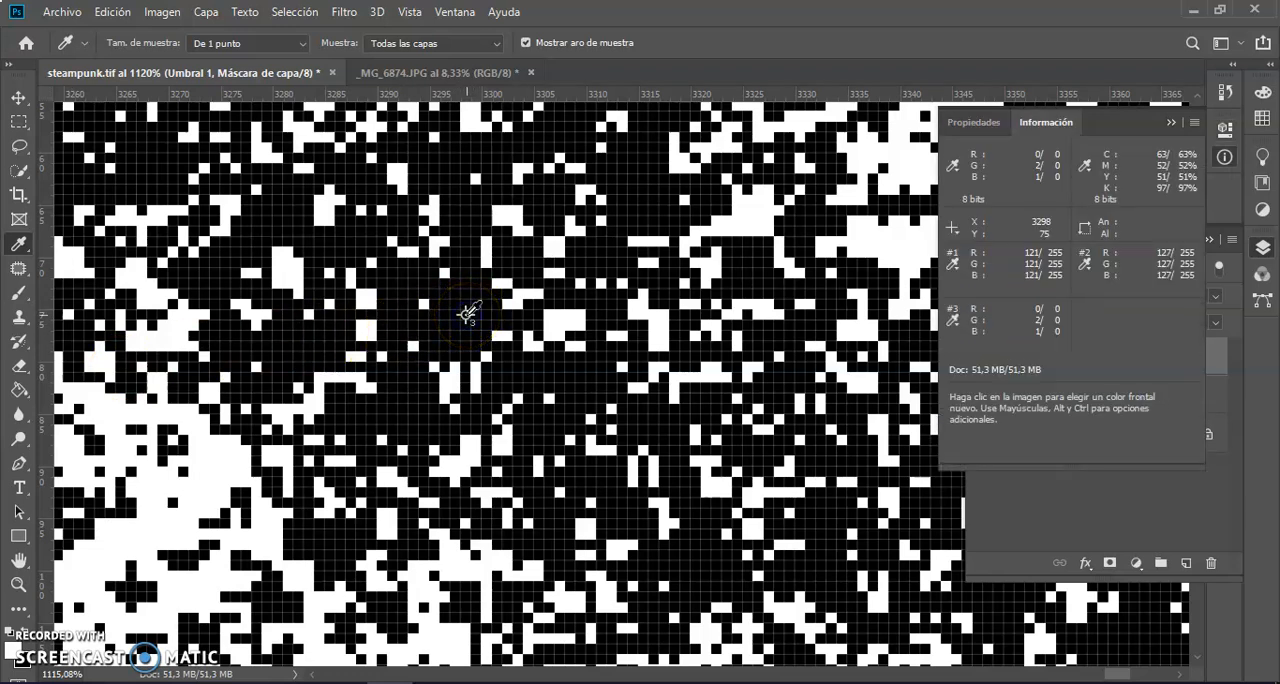
key("ctrl+0")
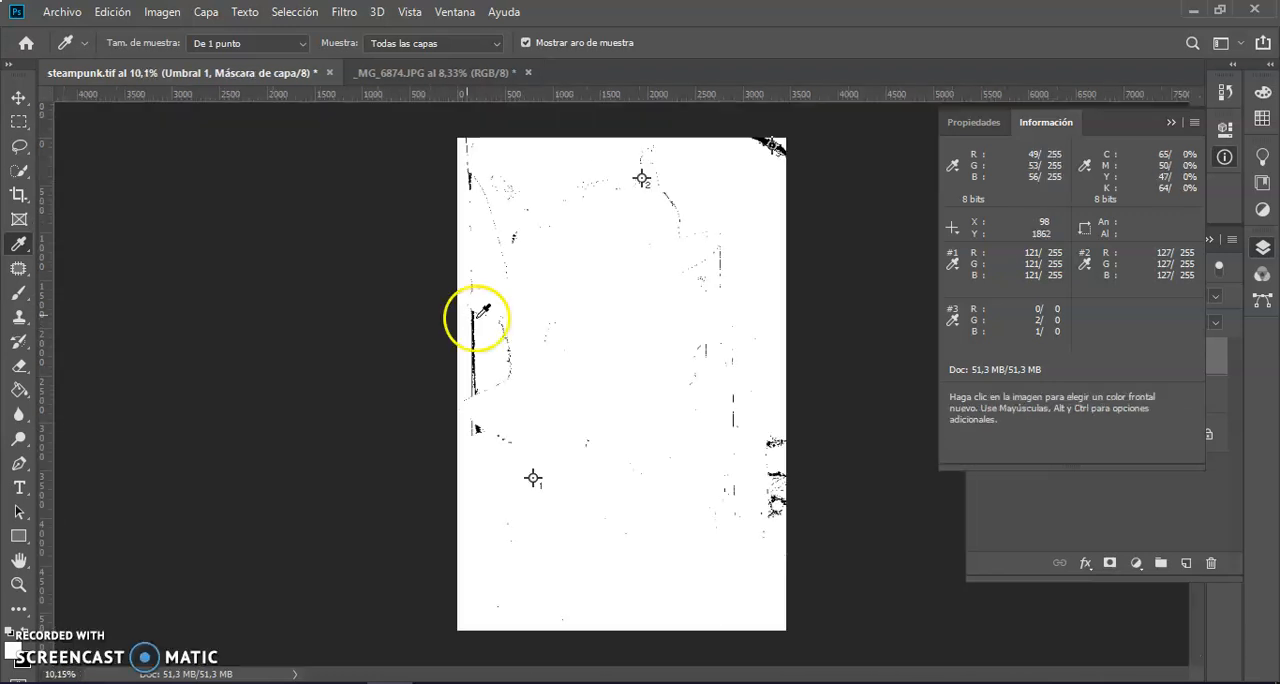
Hide the gray Capa 1 layer and the Umbral 1 adjustment to show the original photo.
left_click(1049, 524)
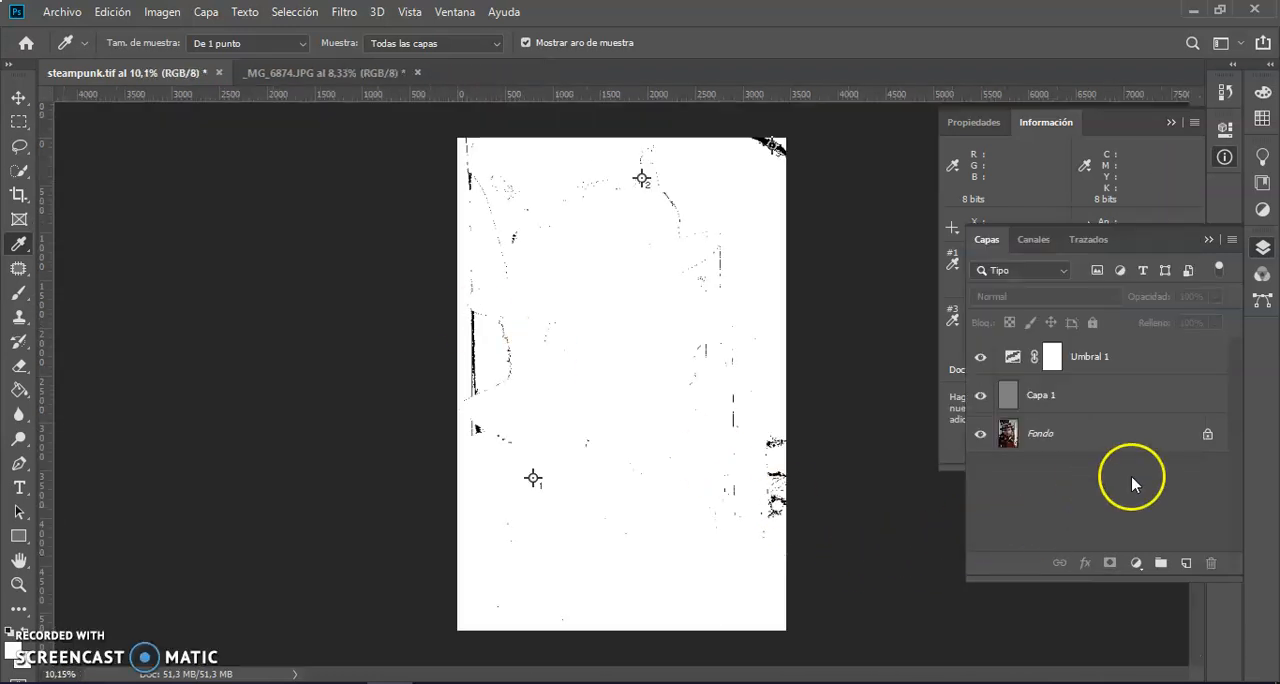
left_click(981, 397)
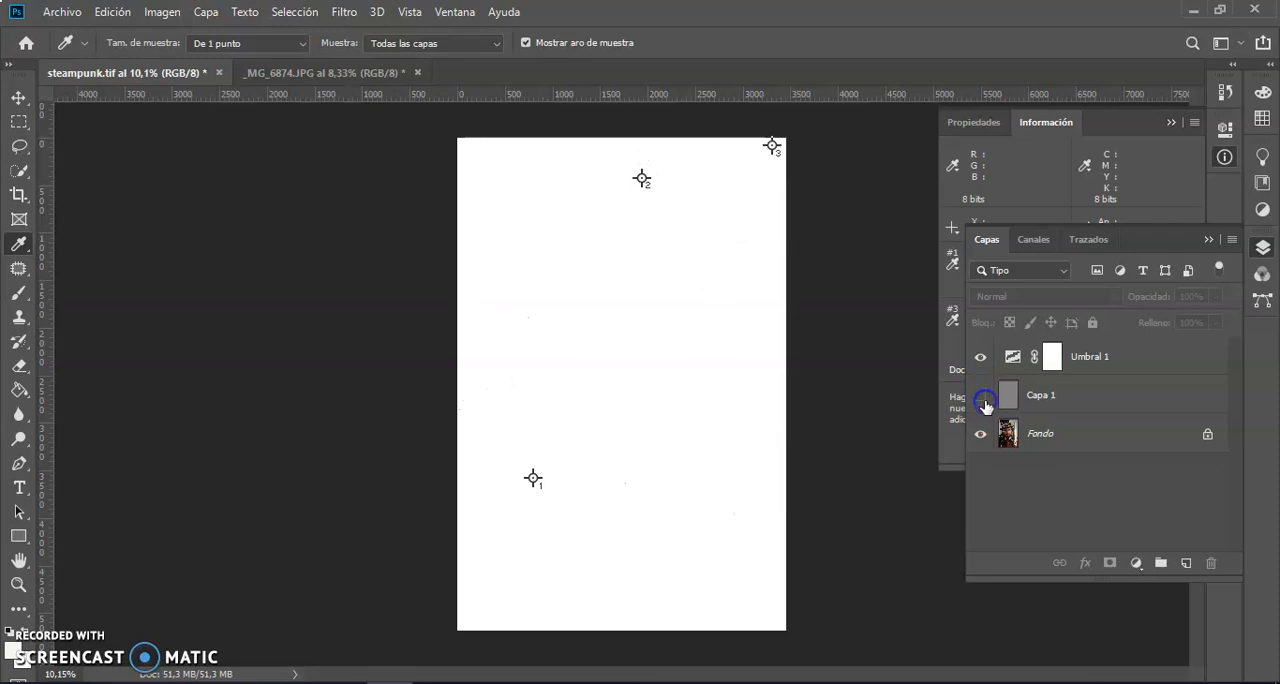
left_click(980, 357)
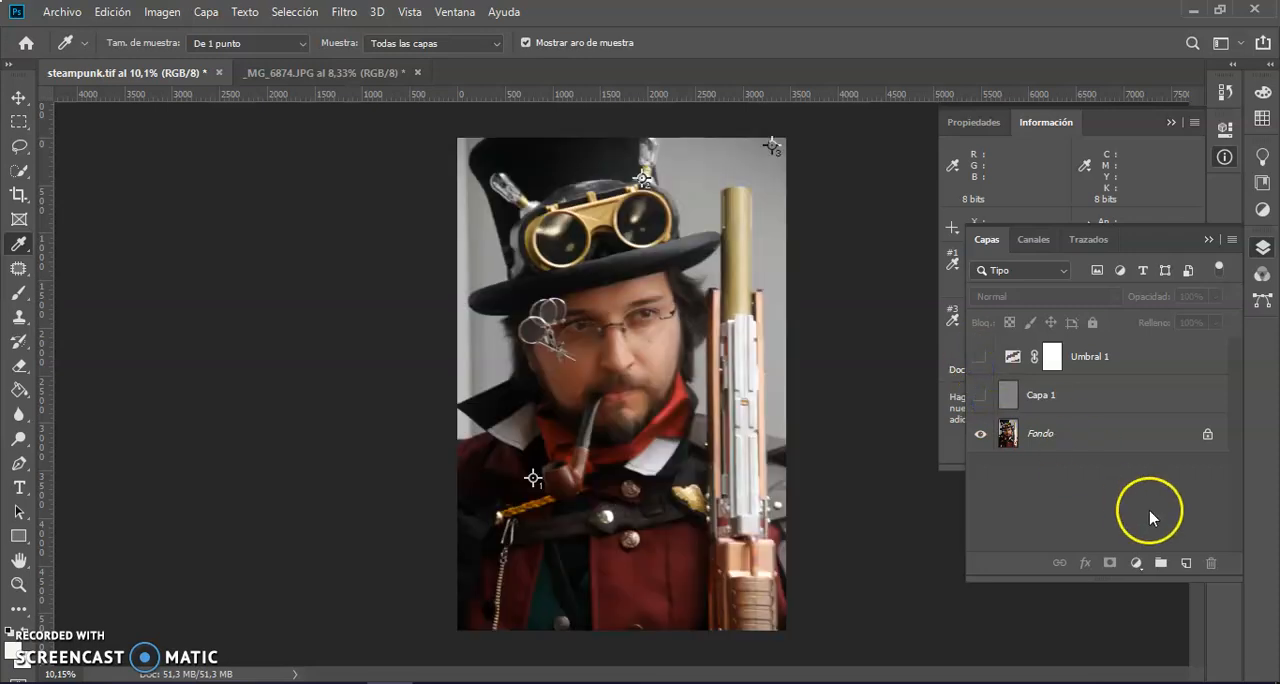
Add a Curves (Curvas) adjustment layer above Umbral 1 and enlarge its curve graph.
left_click(1136, 565)
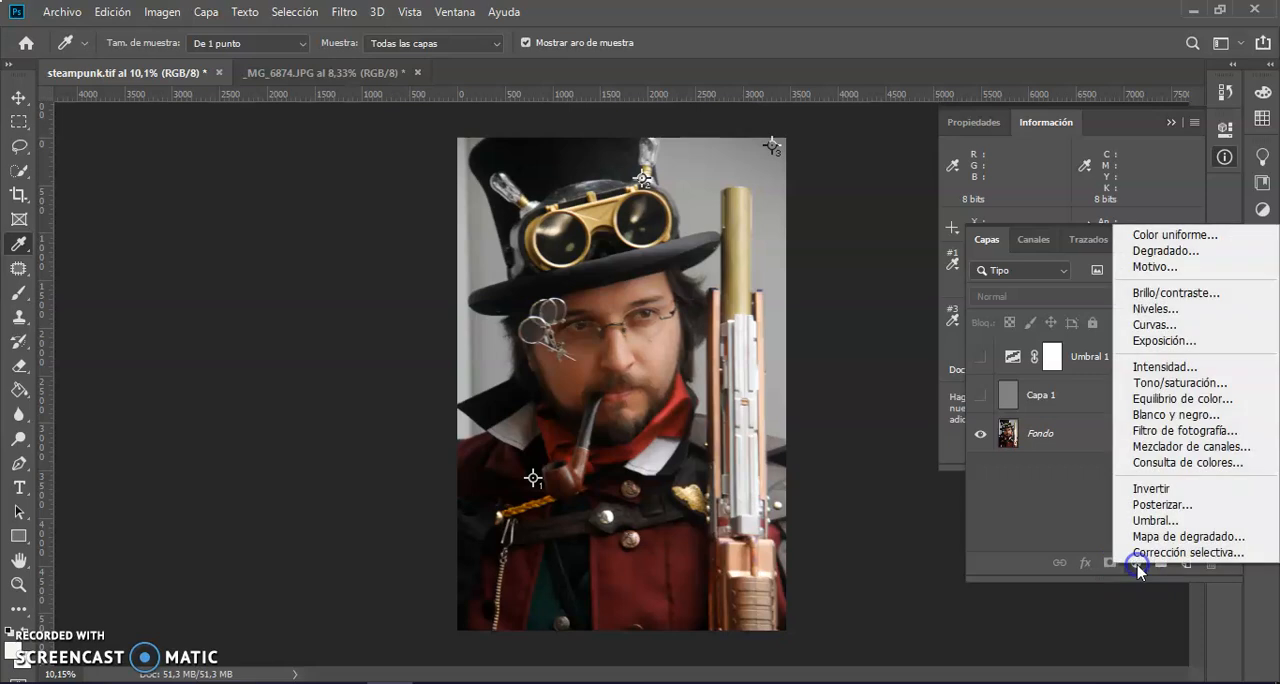
left_click(1170, 327)
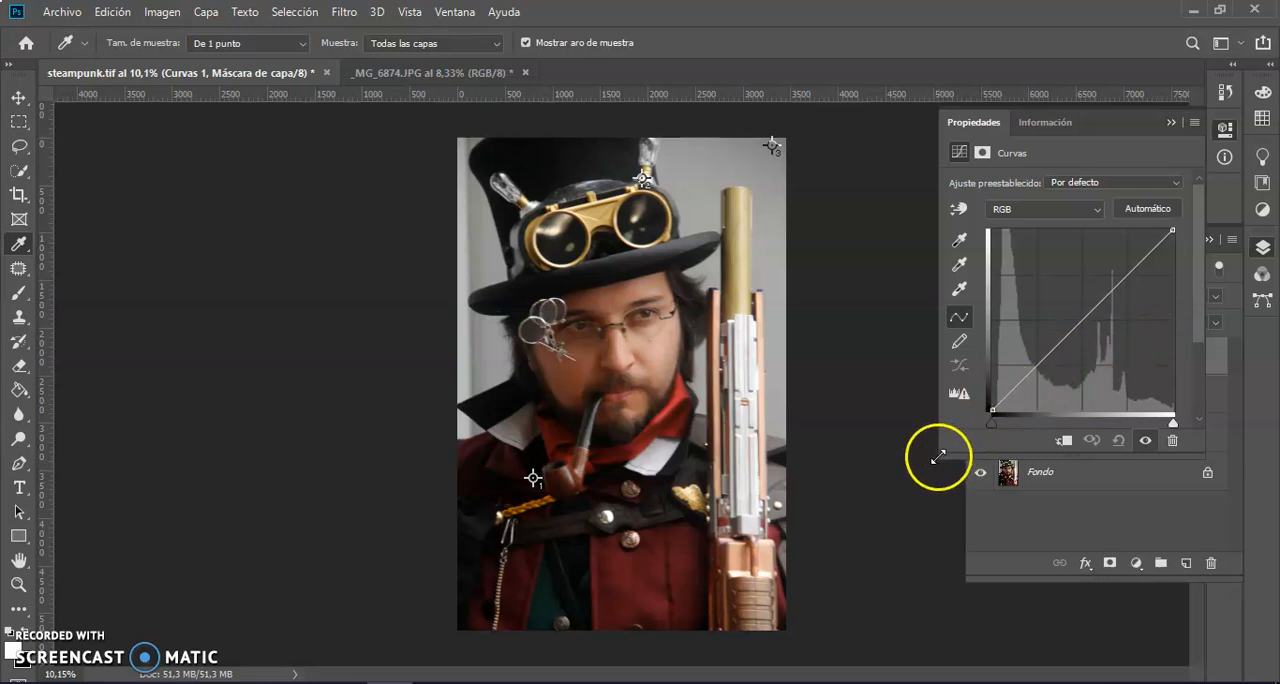
left_click_drag(937, 457, 878, 536)
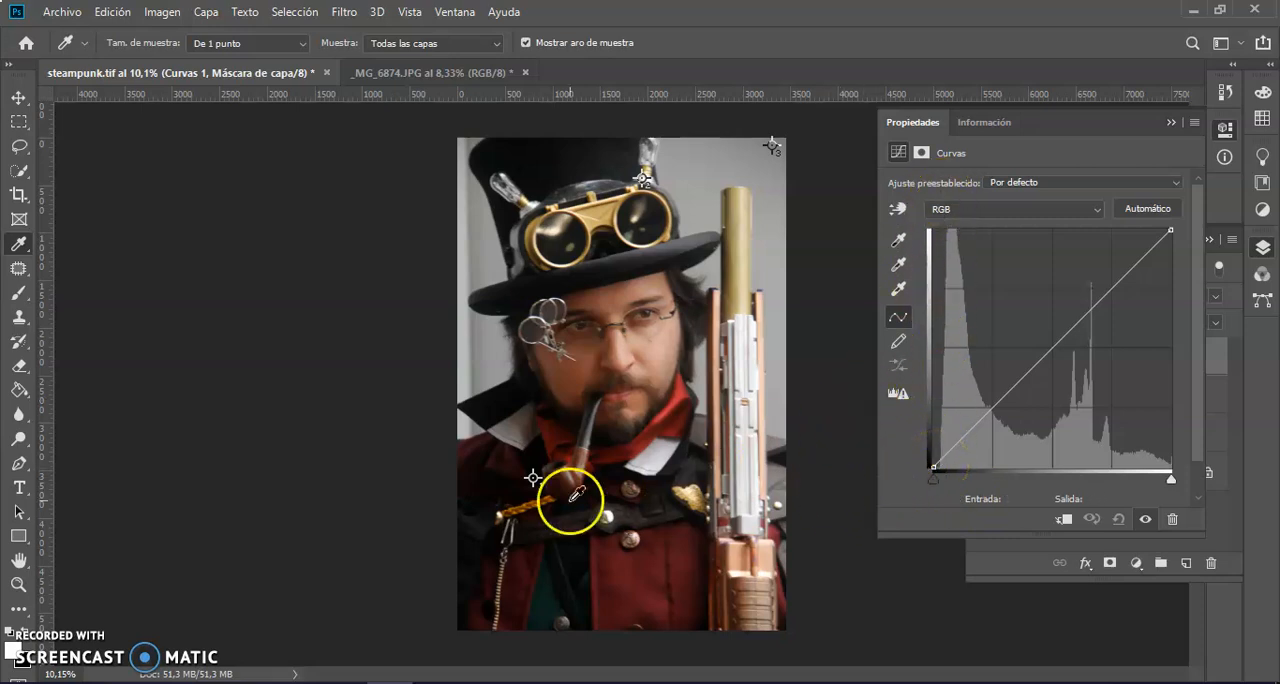
Set the Curves black point by sampling the pixel exactly under colour sampler 1.
key("z")
left_click_drag(534, 479, 854, 448)
left_click_drag(389, 291, 457, 331)
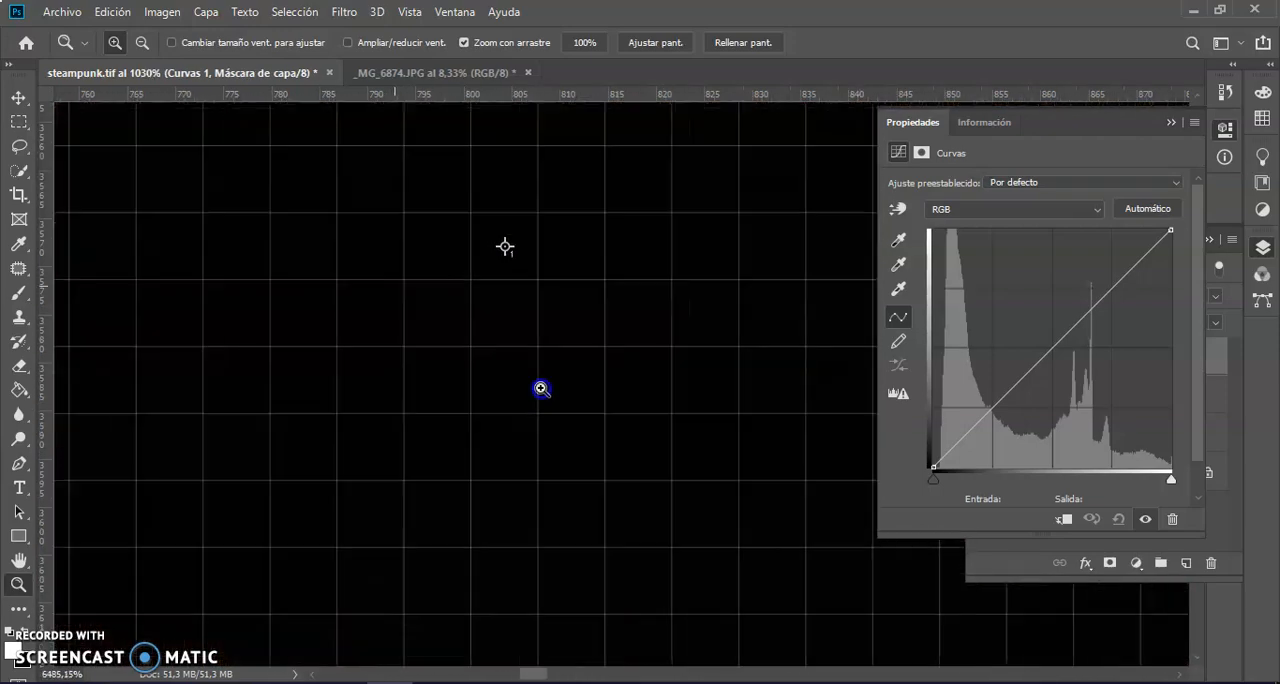
left_click_drag(541, 389, 540, 386)
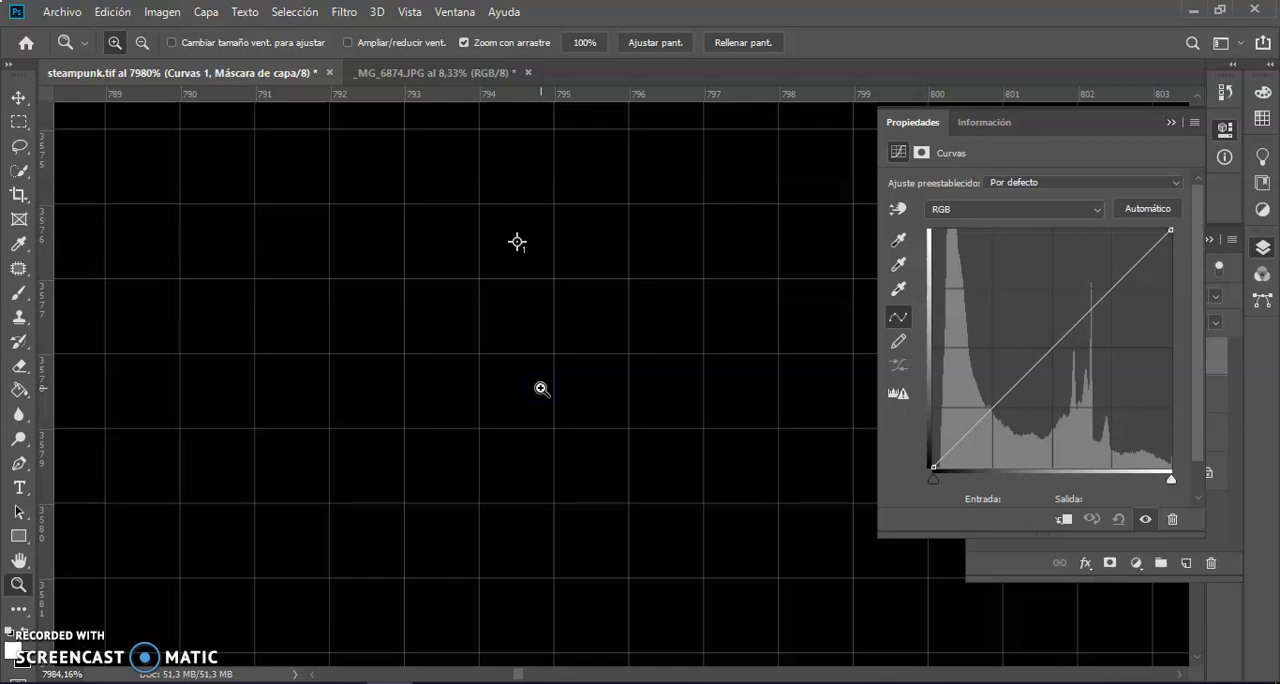
left_click(898, 242)
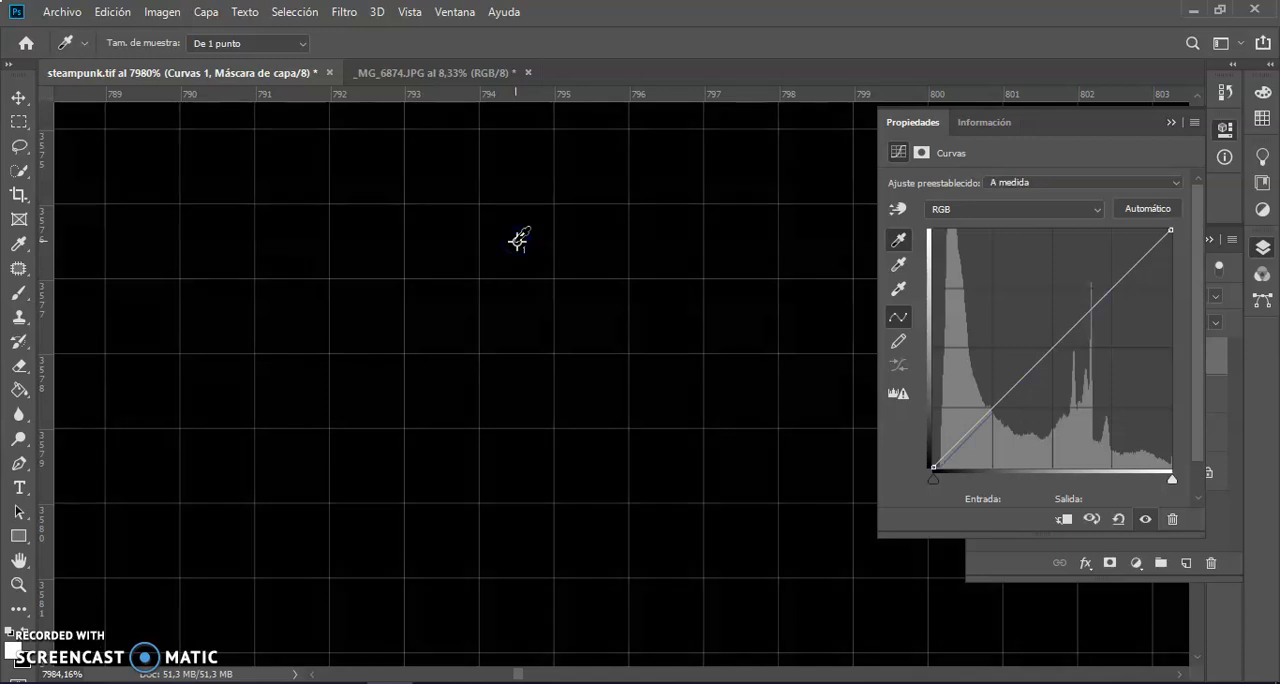
key("ctrl+0")
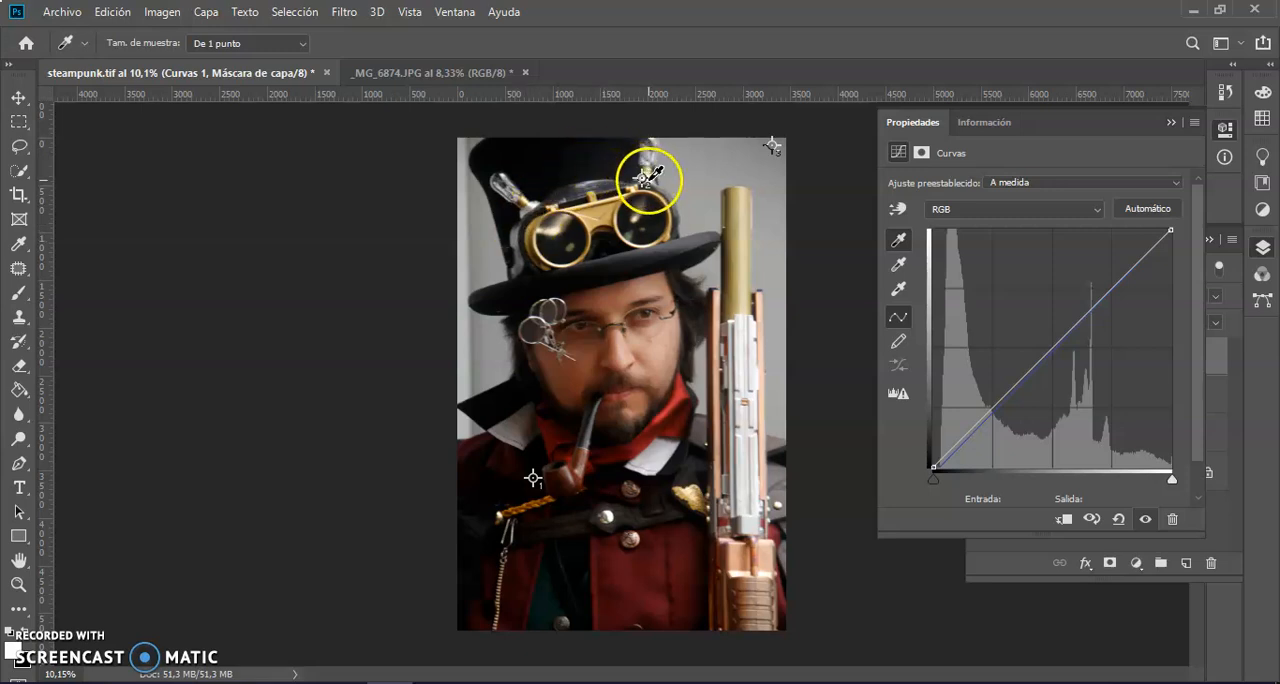
Set the Curves white point by sampling the pixel under colour sampler 2 on the bright metal of the hat.
key("z")
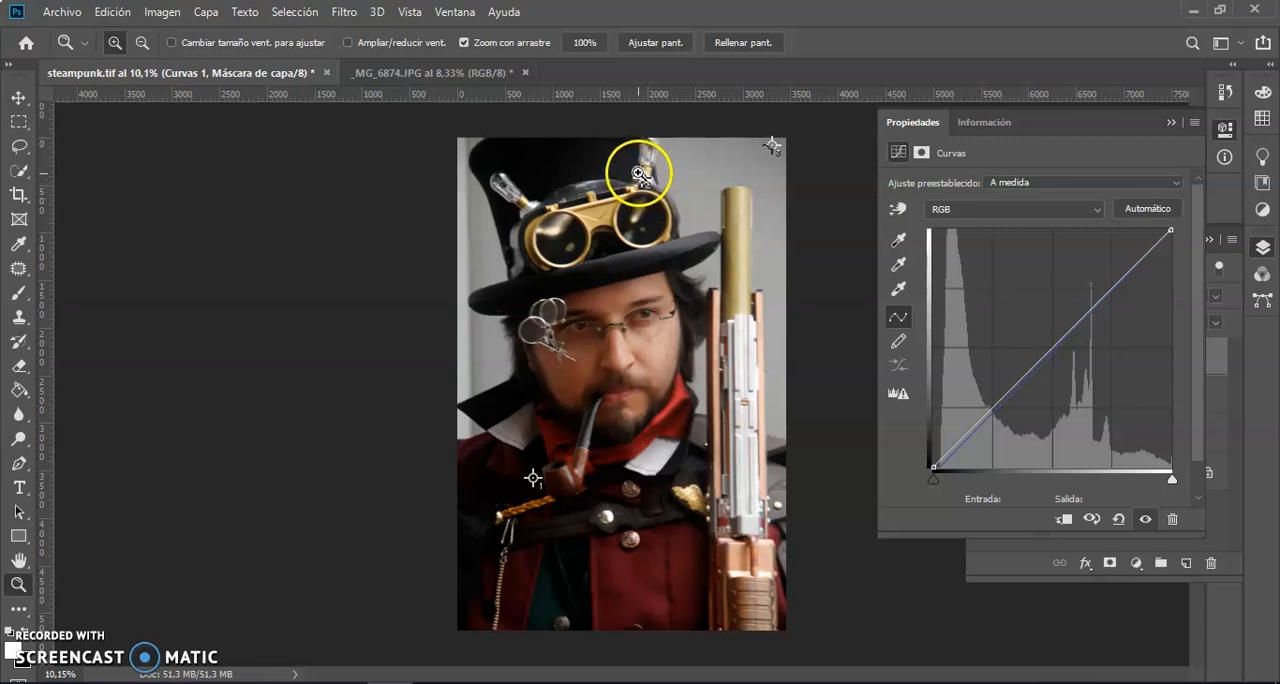
mouse_move(637, 176)
left_mouse_down()
mouse_move(789, 211)
mouse_move(934, 303)
mouse_move(840, 314)
mouse_move(866, 315)
left_mouse_up()
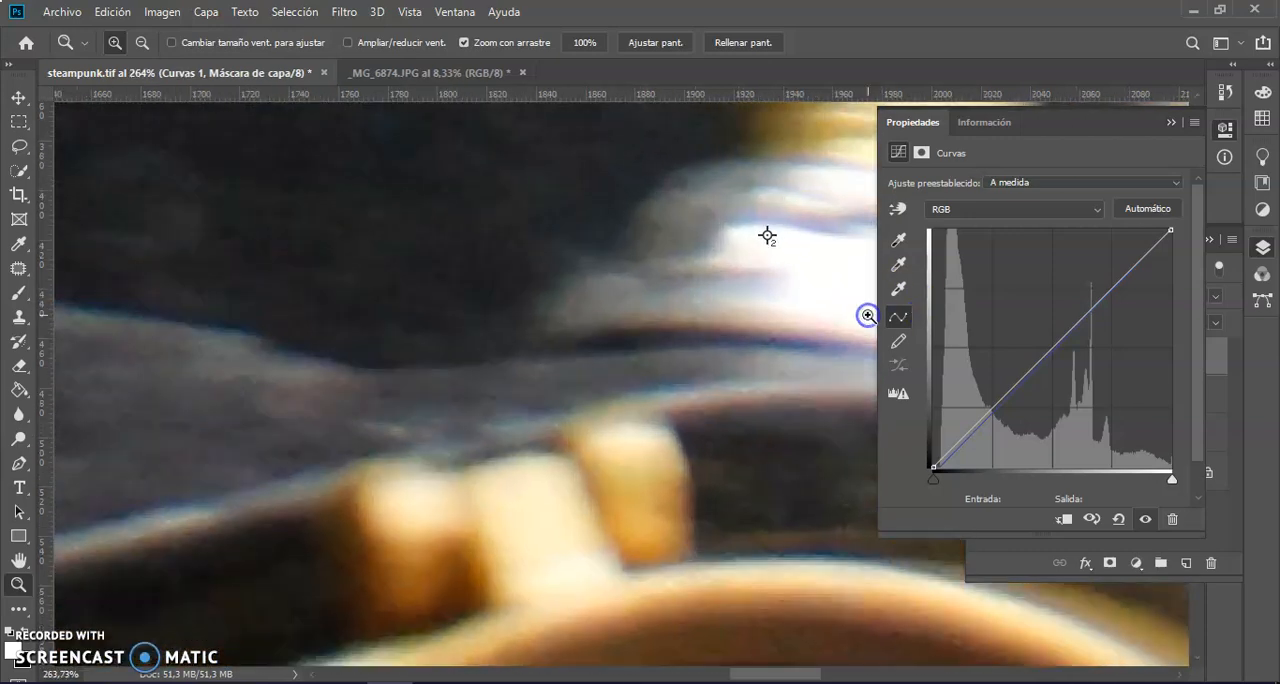
left_click_drag(776, 234, 960, 349)
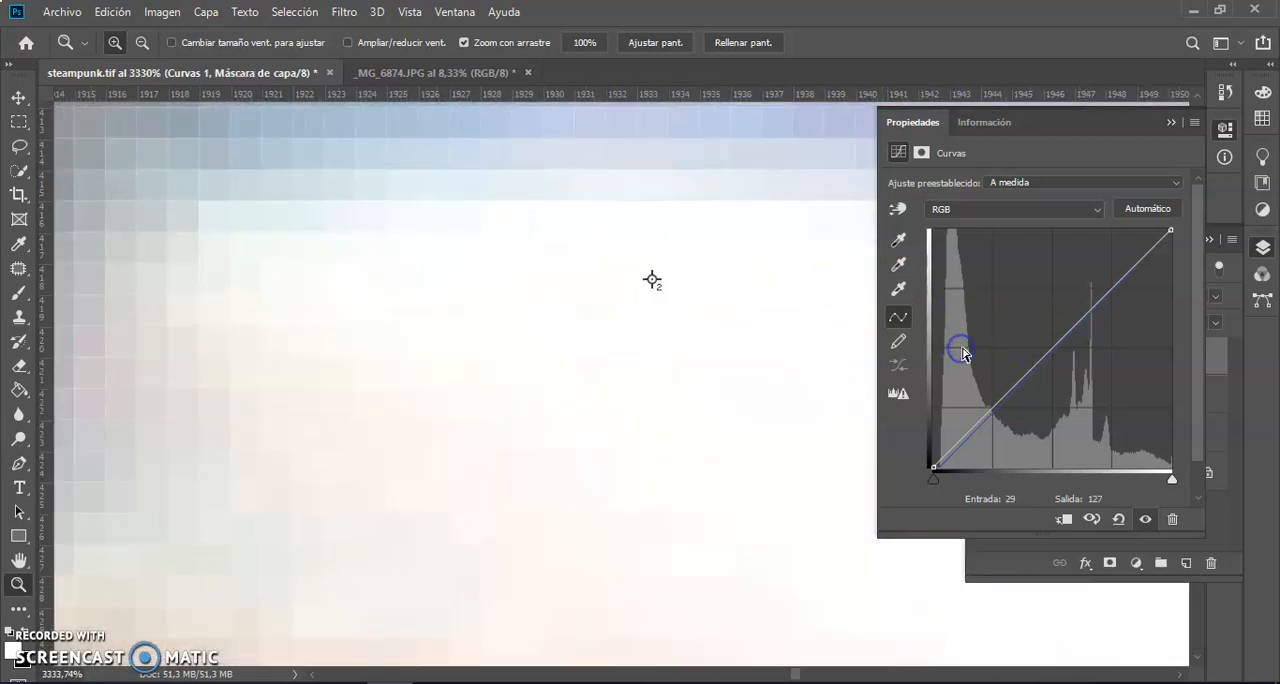
left_click(900, 289)
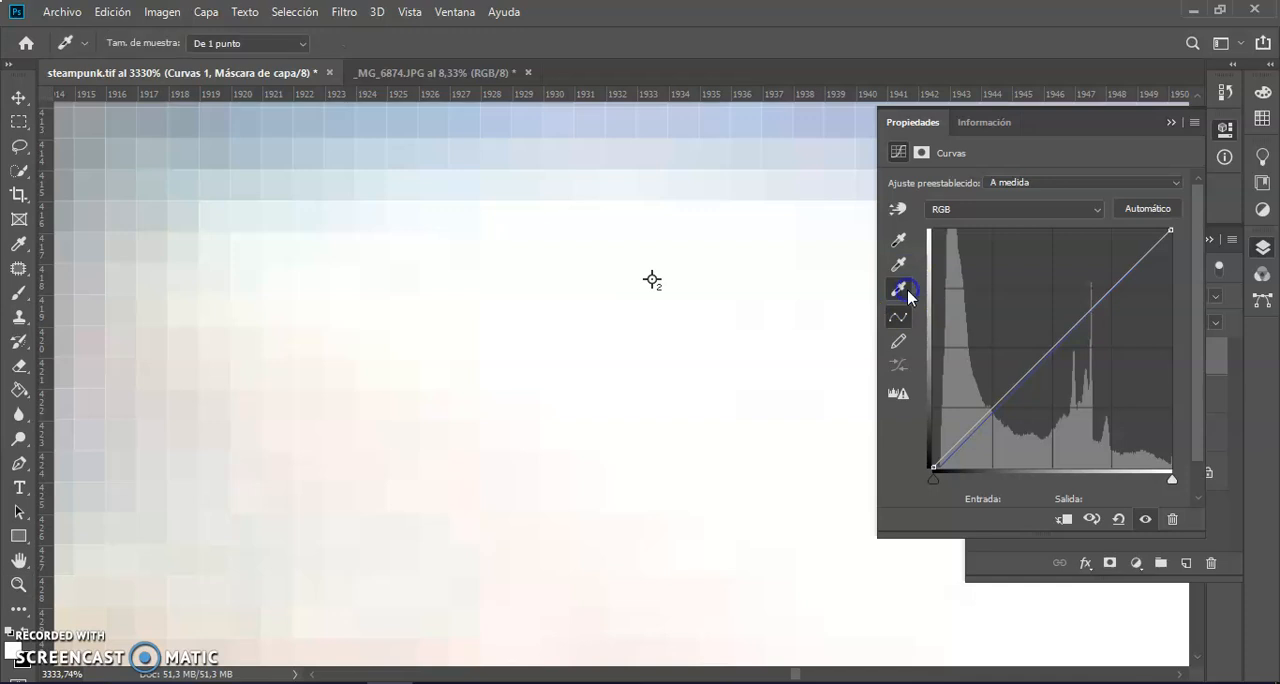
left_click(653, 279)
left_click(653, 279)
key("ctrl+0")
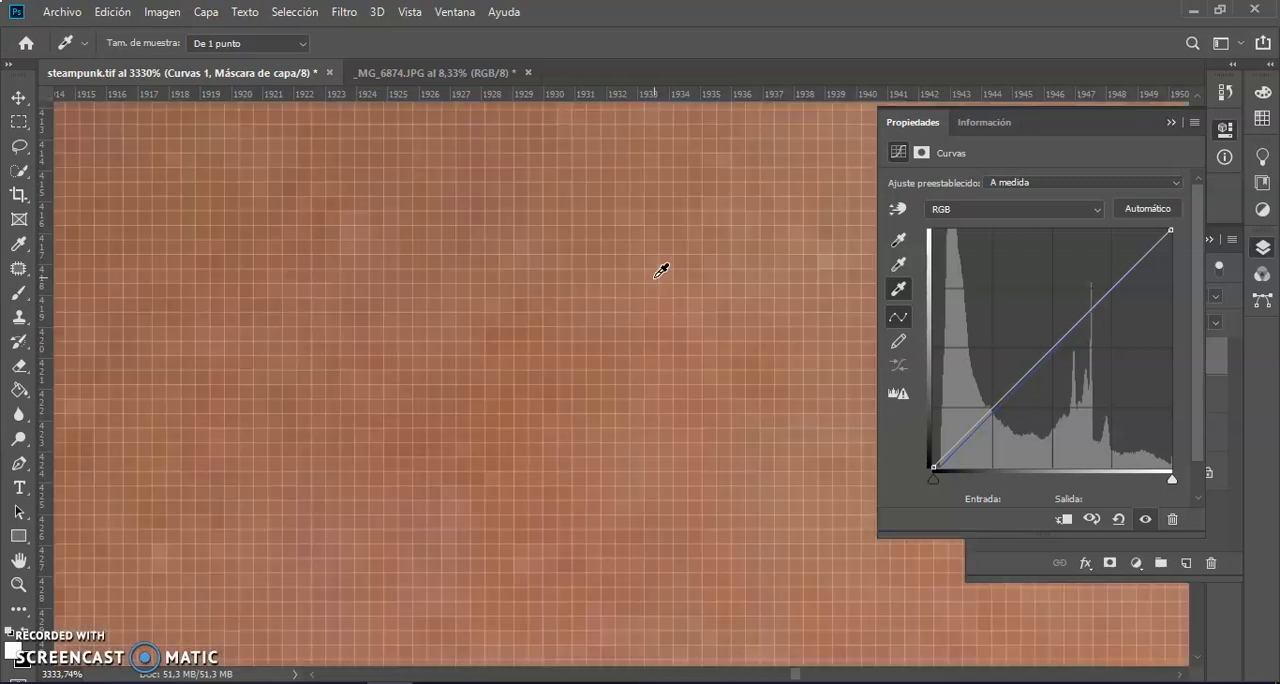
Set the Curves gray point by sampling the pixel under colour sampler 3 in the photo's upper-right corner.
left_click_drag(689, 211, 765, 157)
key("z")
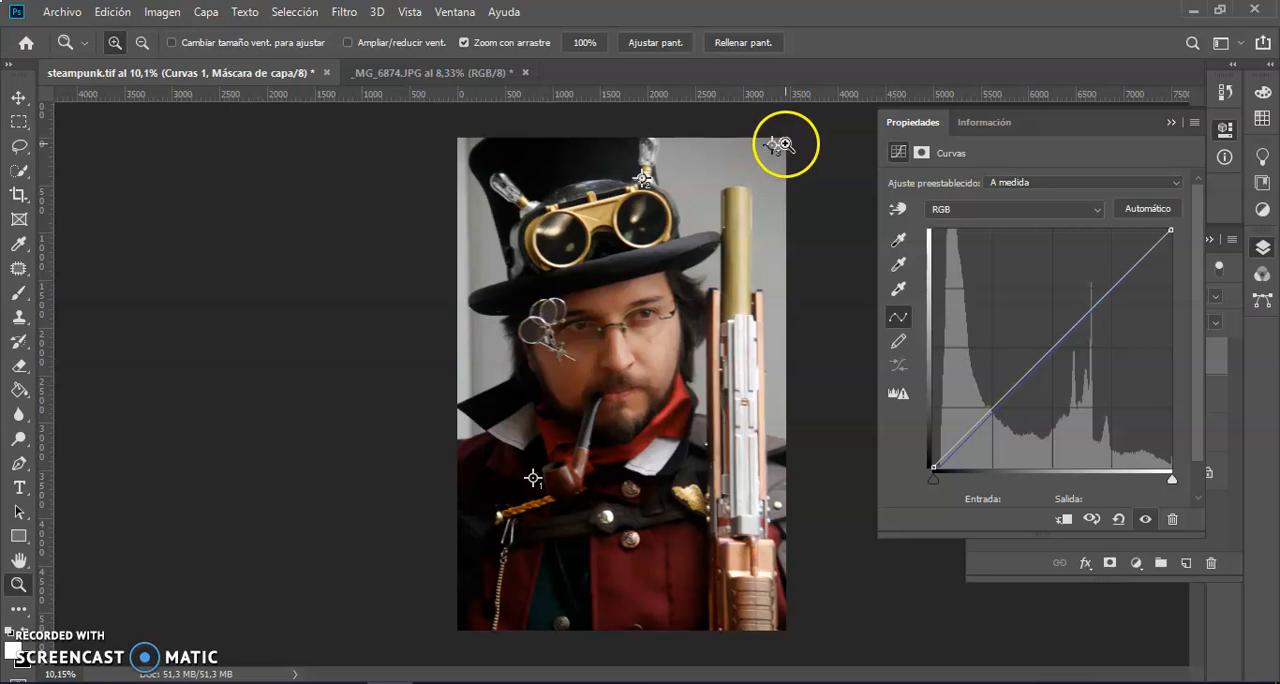
left_click_drag(778, 145, 1078, 306)
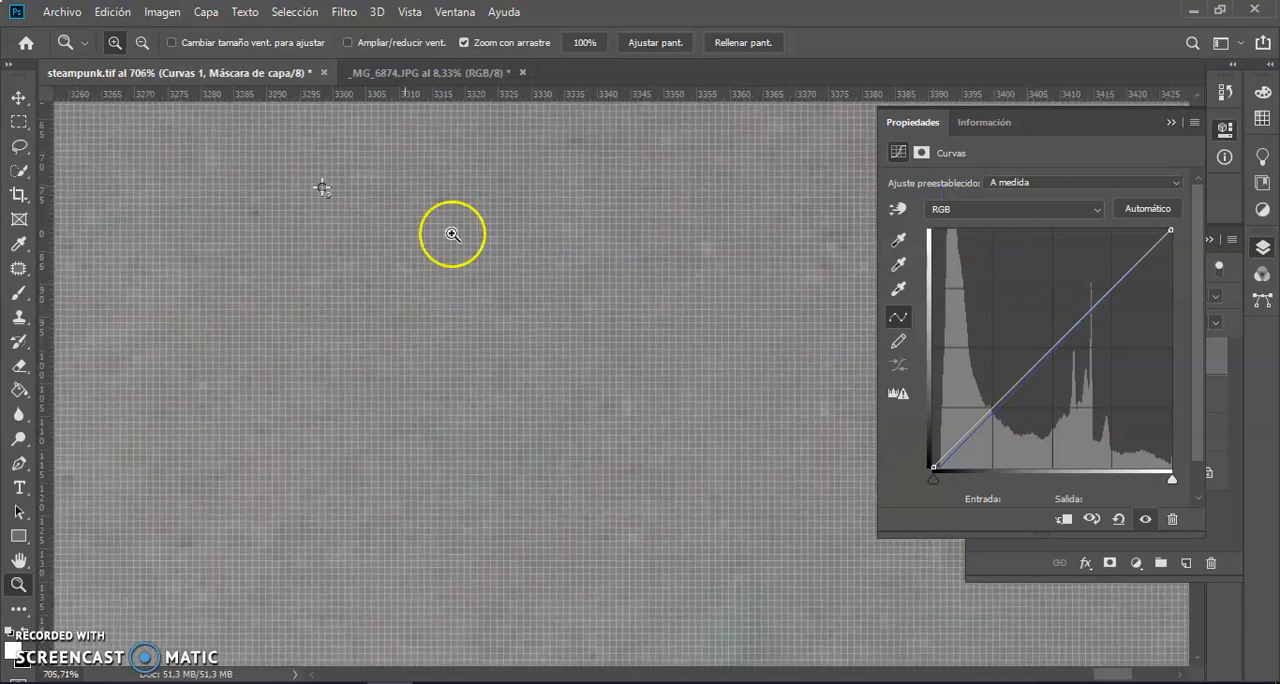
left_click_drag(320, 183, 517, 266)
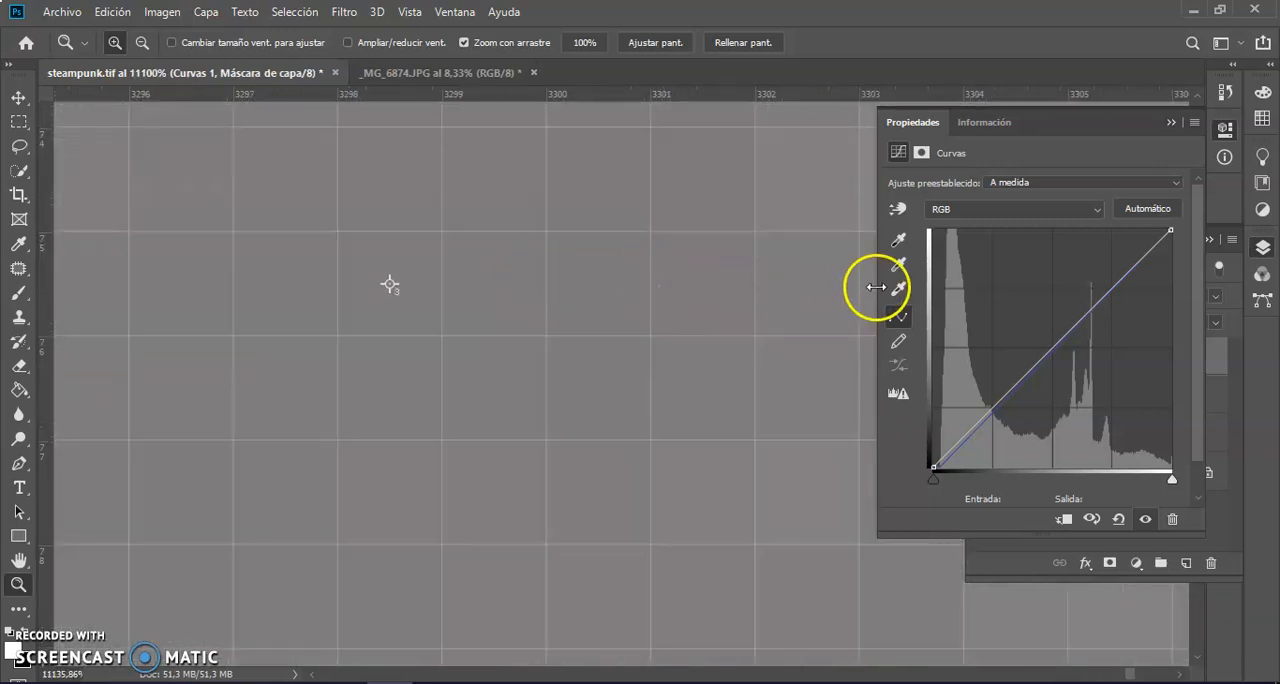
left_click(899, 265)
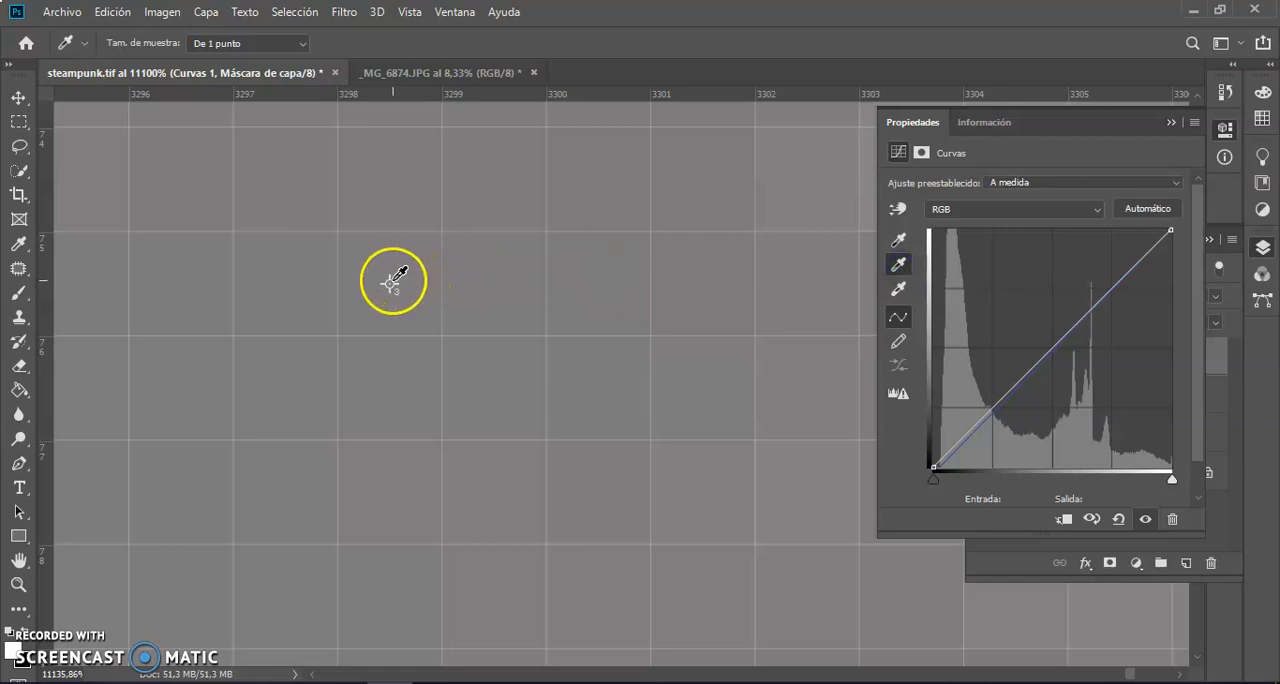
left_click(392, 281)
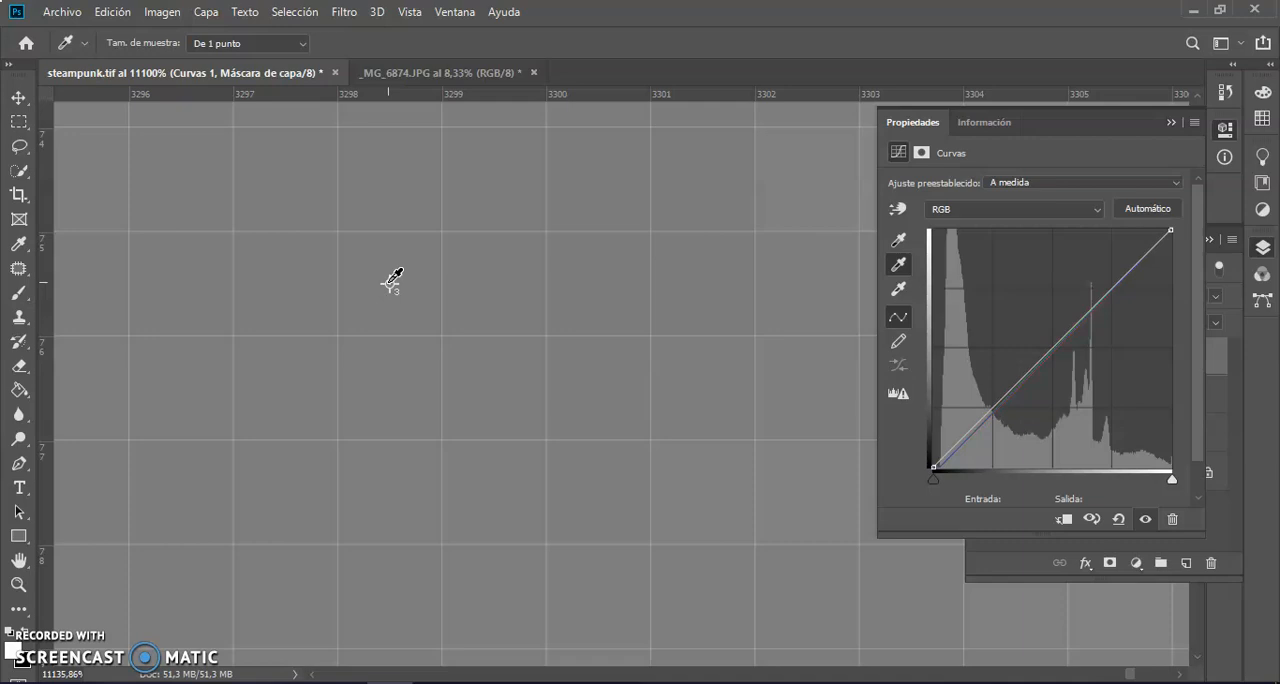
left_click(392, 281)
key("ctrl+0")
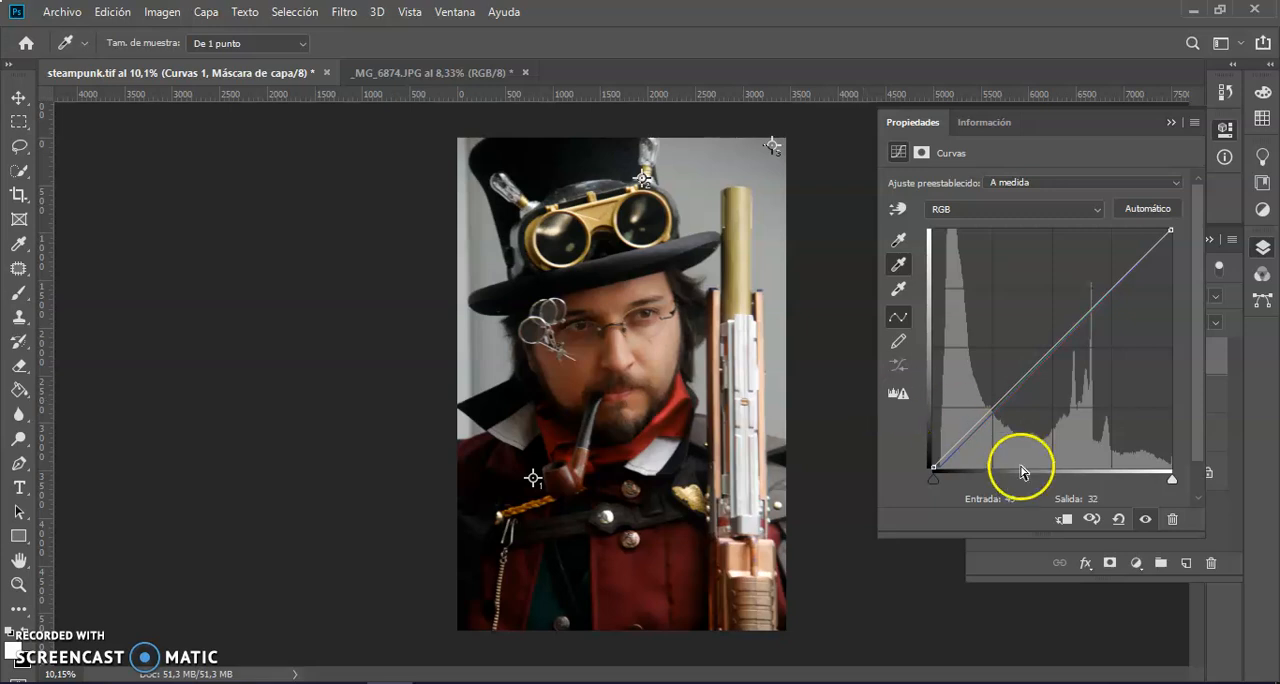
Compare the photo before and after the correction by briefly hiding the Curvas 1 layer.
left_click(1010, 567)
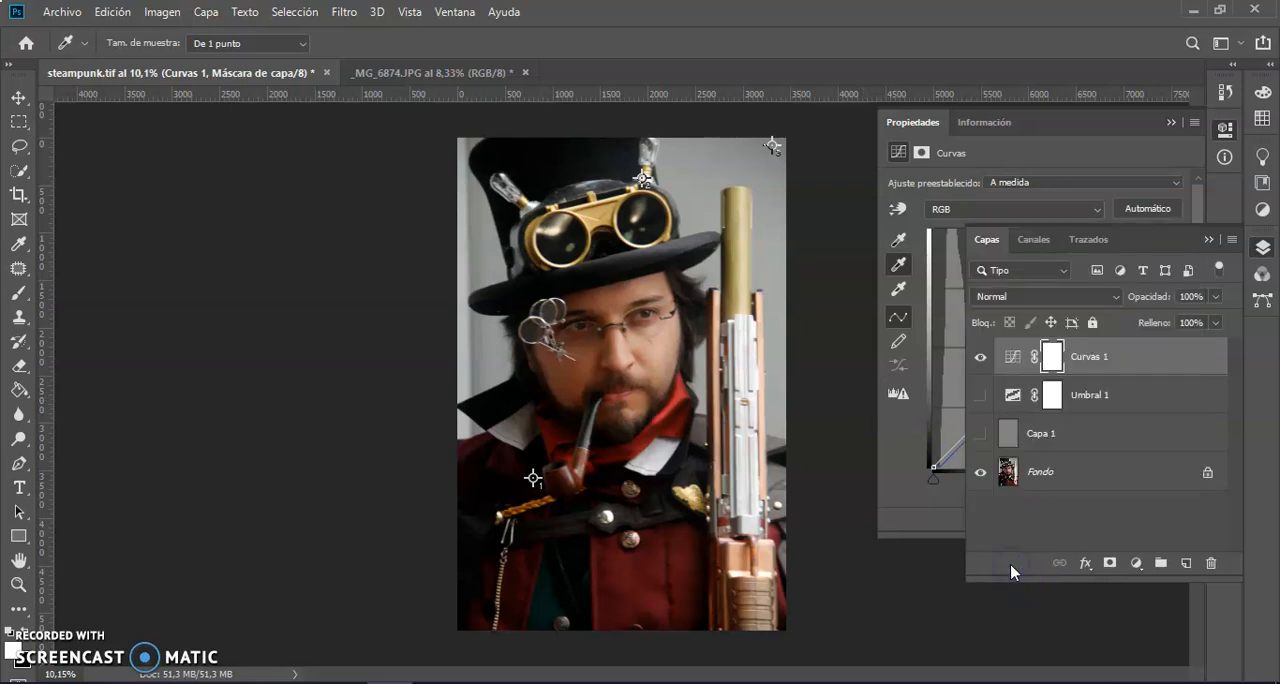
left_click(914, 466)
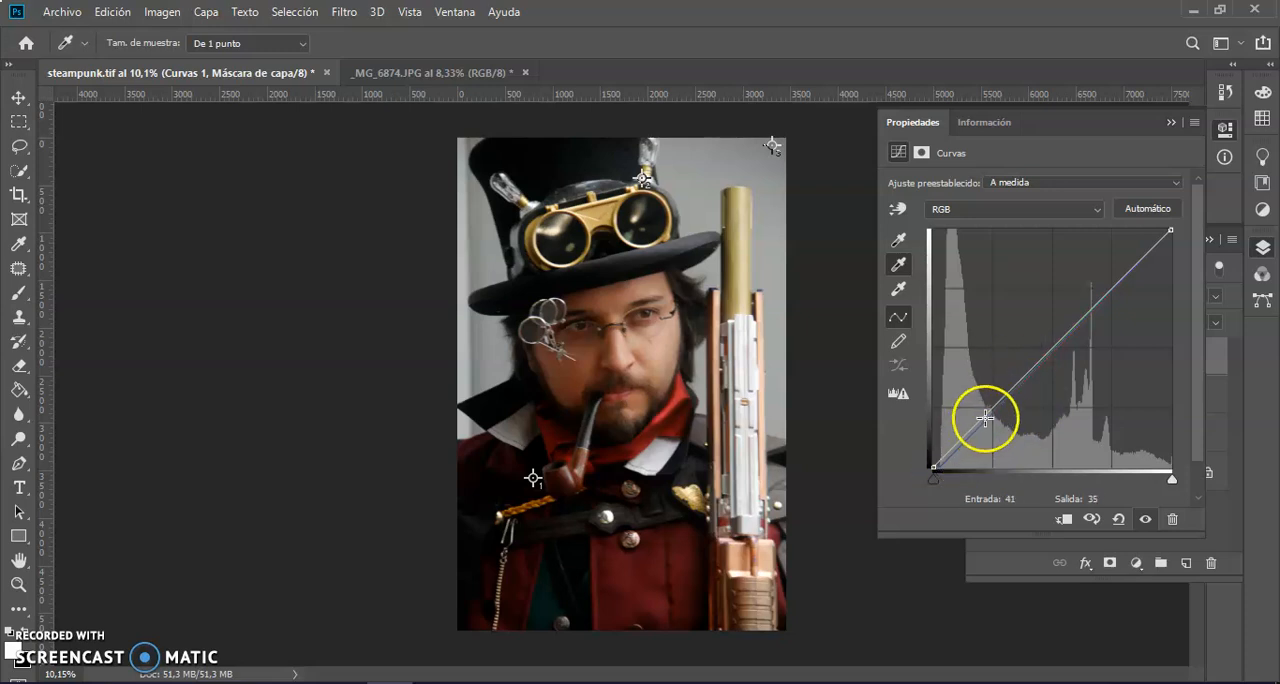
left_click(969, 571)
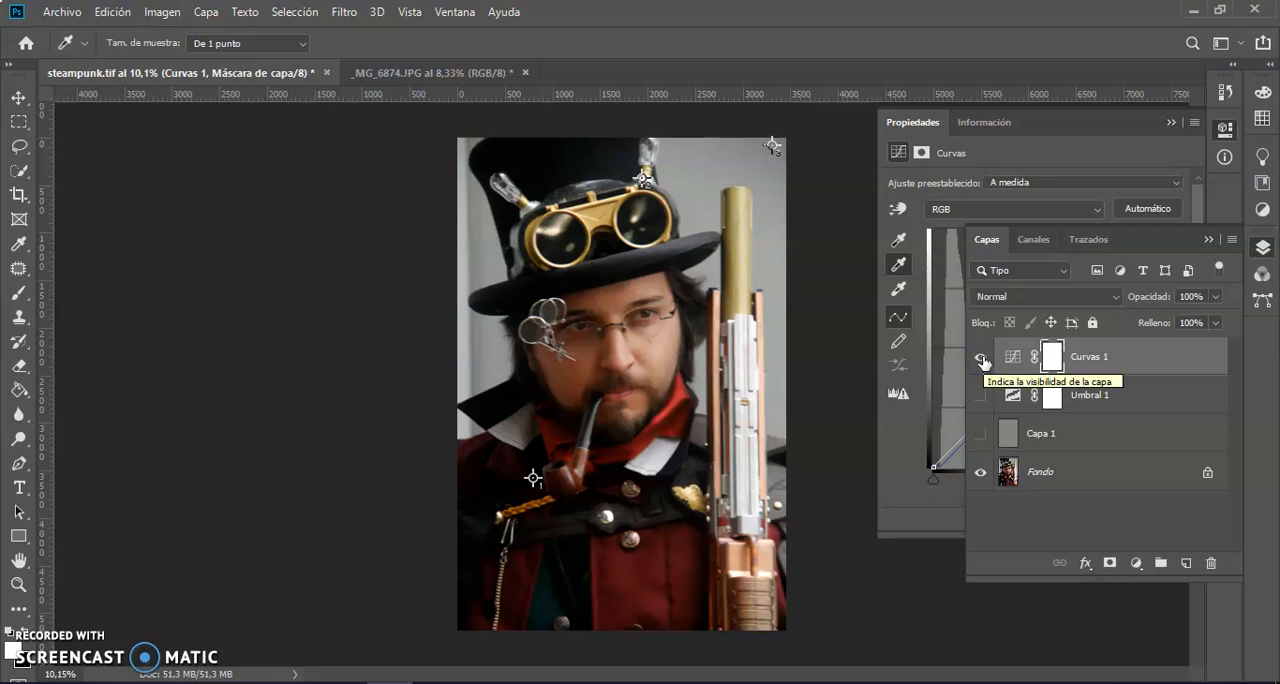
left_click(981, 358)
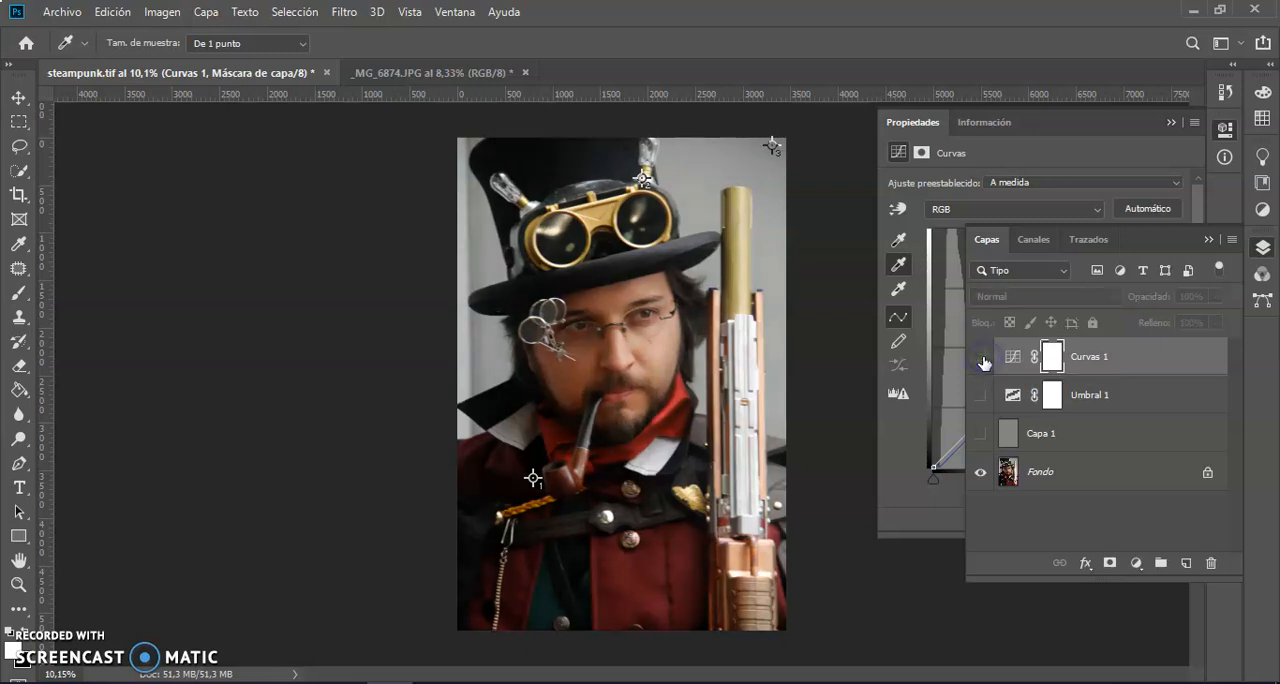
left_click(981, 358)
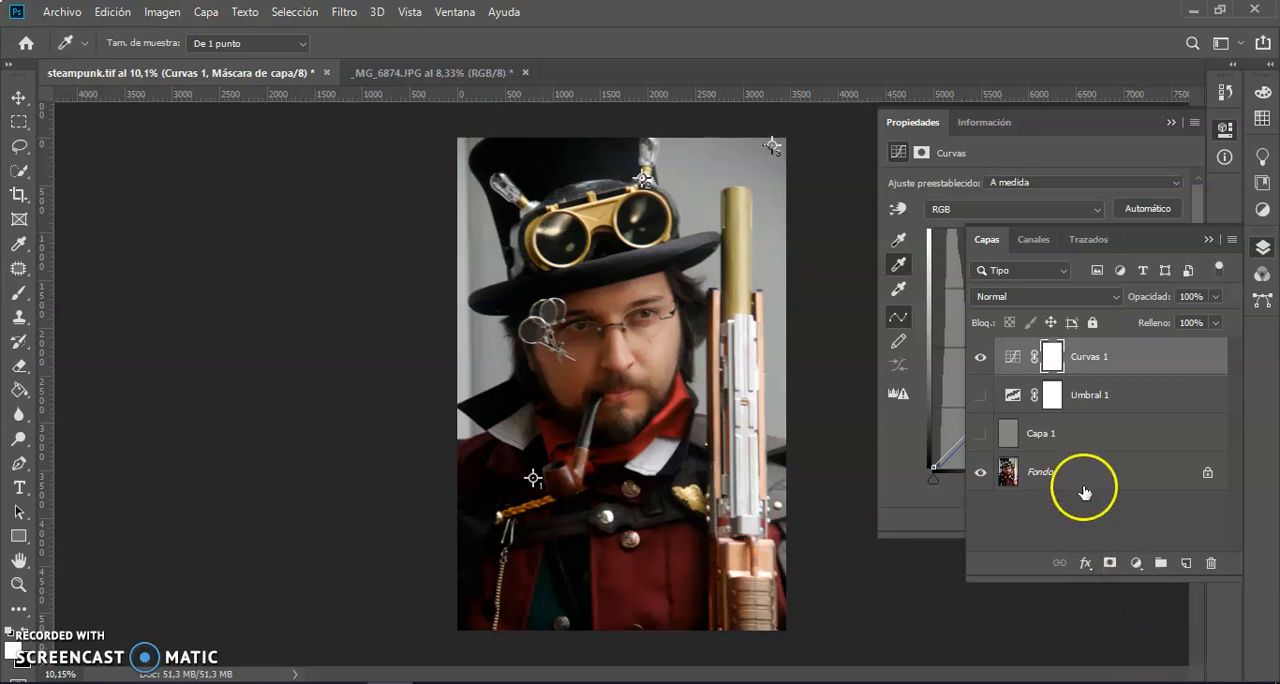
Add a second Curves adjustment layer above Curvas 1 and bring its curve graph into view.
left_click(1136, 563)
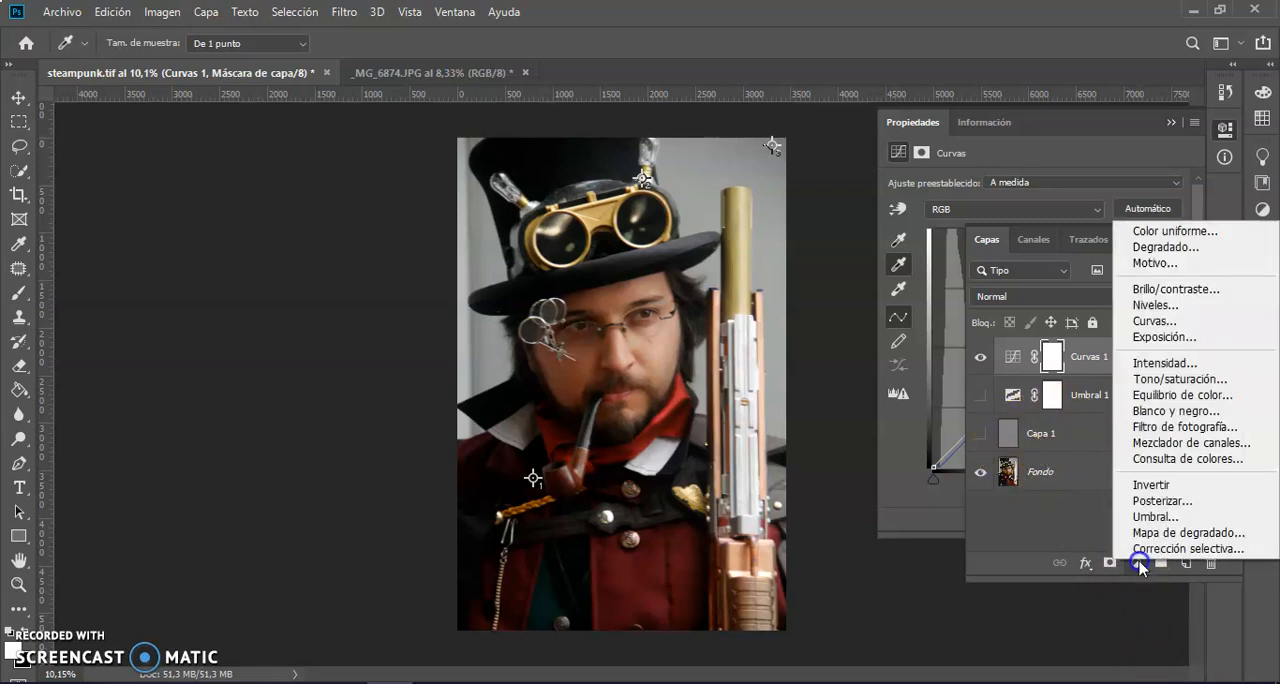
left_click(1177, 329)
key("z")
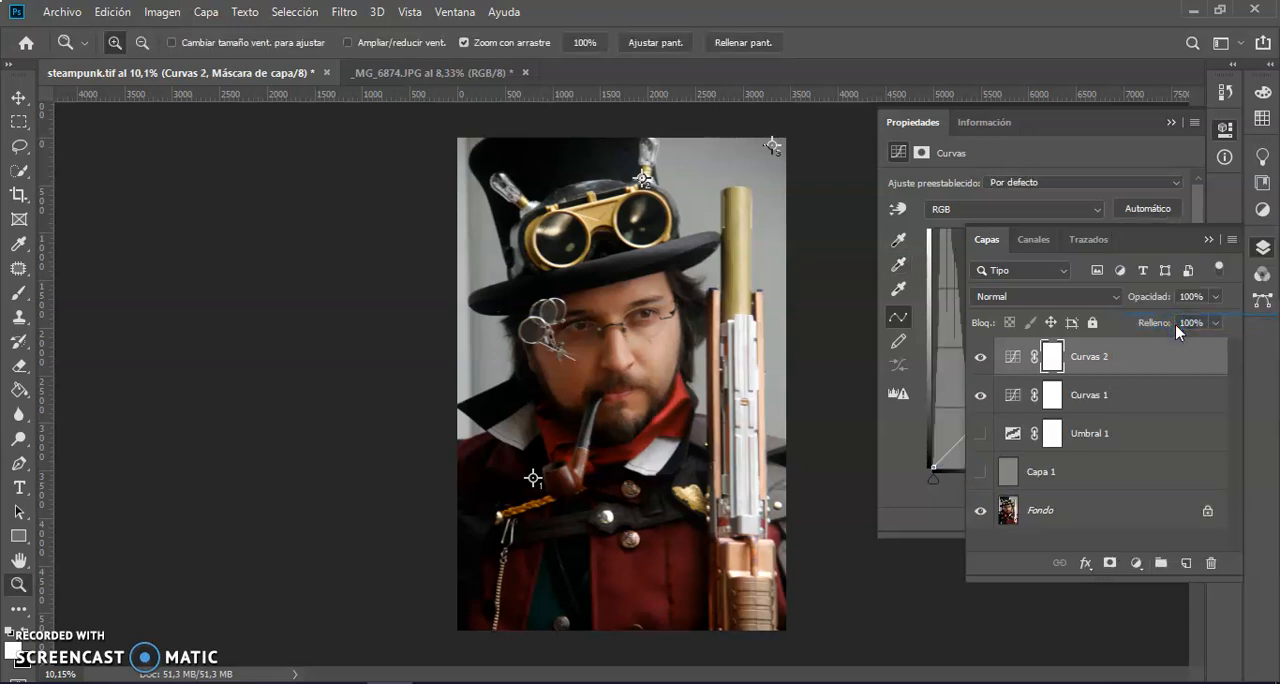
left_click(917, 457)
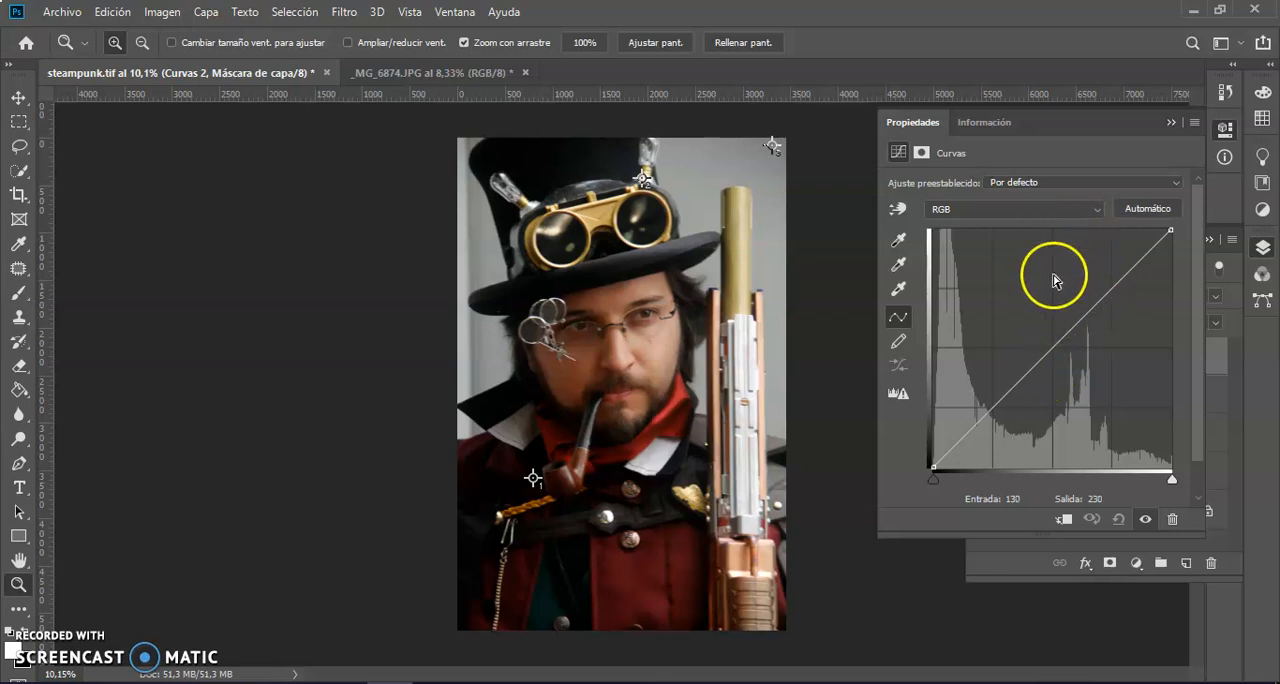
Try a steep S-shaped RGB curve on Curvas 2, with lowered shadows and a highlight point at input 192, output 238.
left_click_drag(1116, 290, 1114, 254)
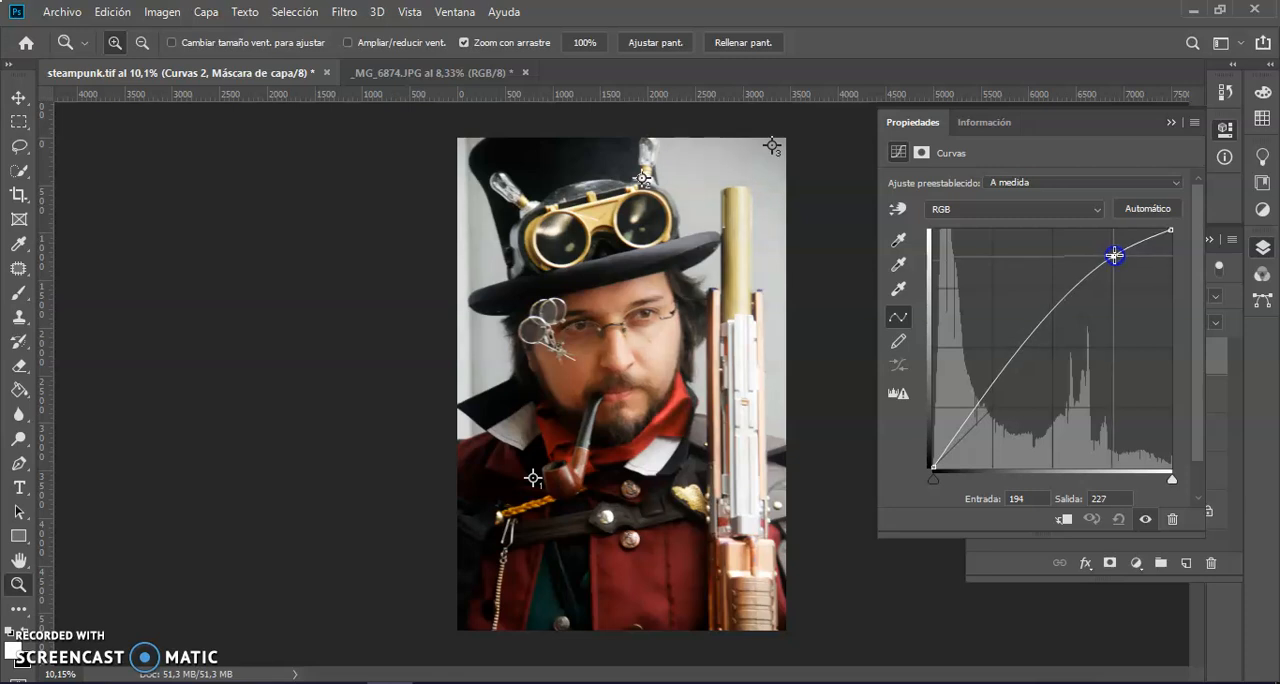
left_click_drag(1114, 255, 1114, 255)
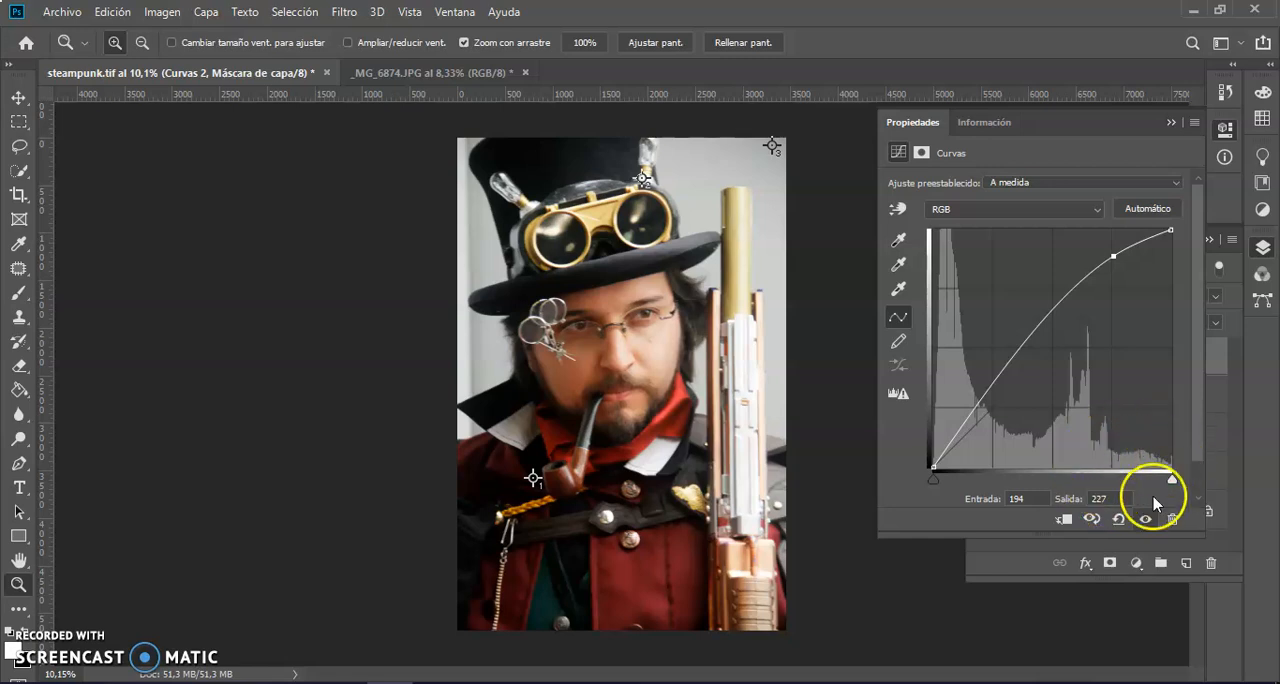
left_click(992, 386)
left_click_drag(992, 386, 990, 453)
mouse_move(1113, 256)
left_mouse_down()
mouse_move(1104, 286)
mouse_move(1114, 246)
left_mouse_up()
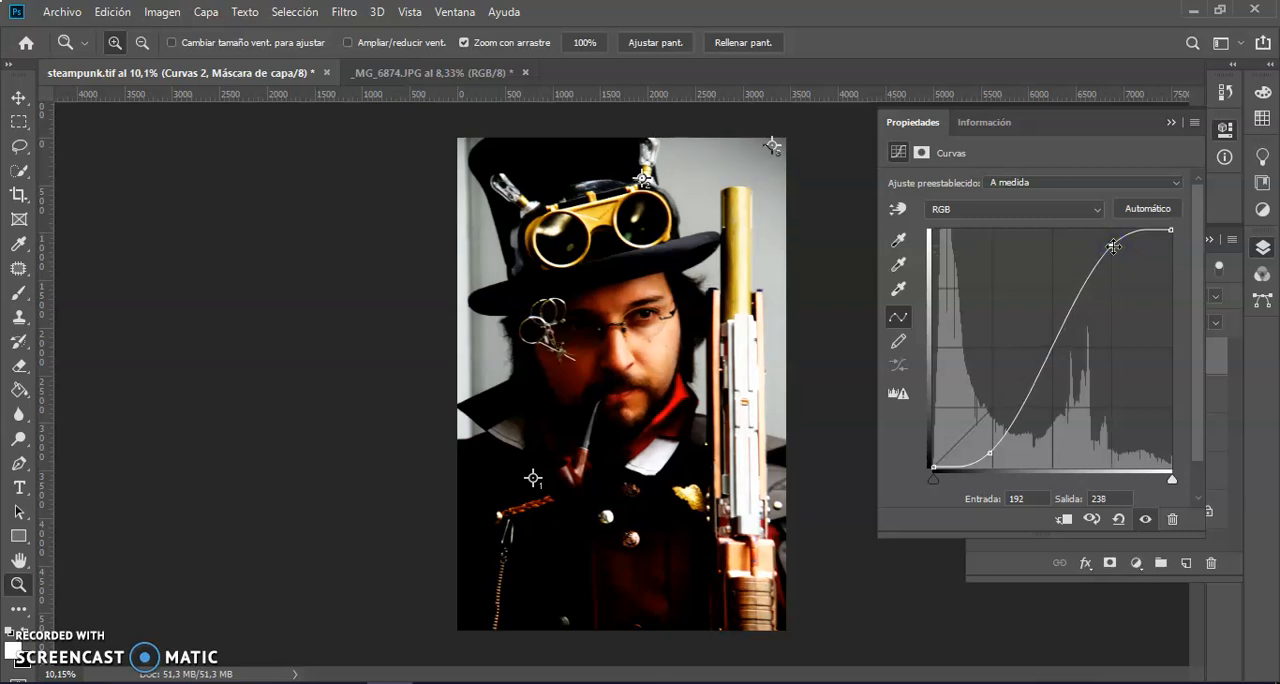
Try an inverted S on the RGB curve with the shadow point at input 52, output 95, and remove all added points.
left_click_drag(1113, 246, 1111, 351)
left_click(992, 451)
left_click_drag(989, 449, 984, 377)
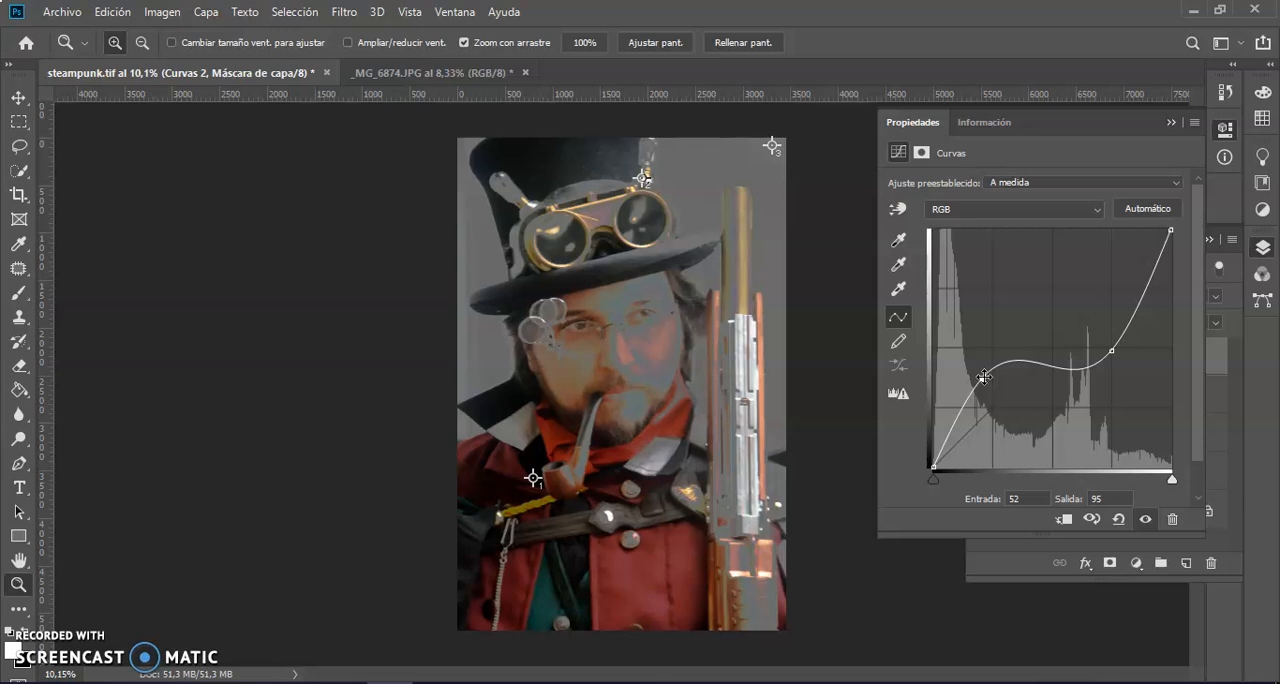
key("Delete")
left_click(1113, 350)
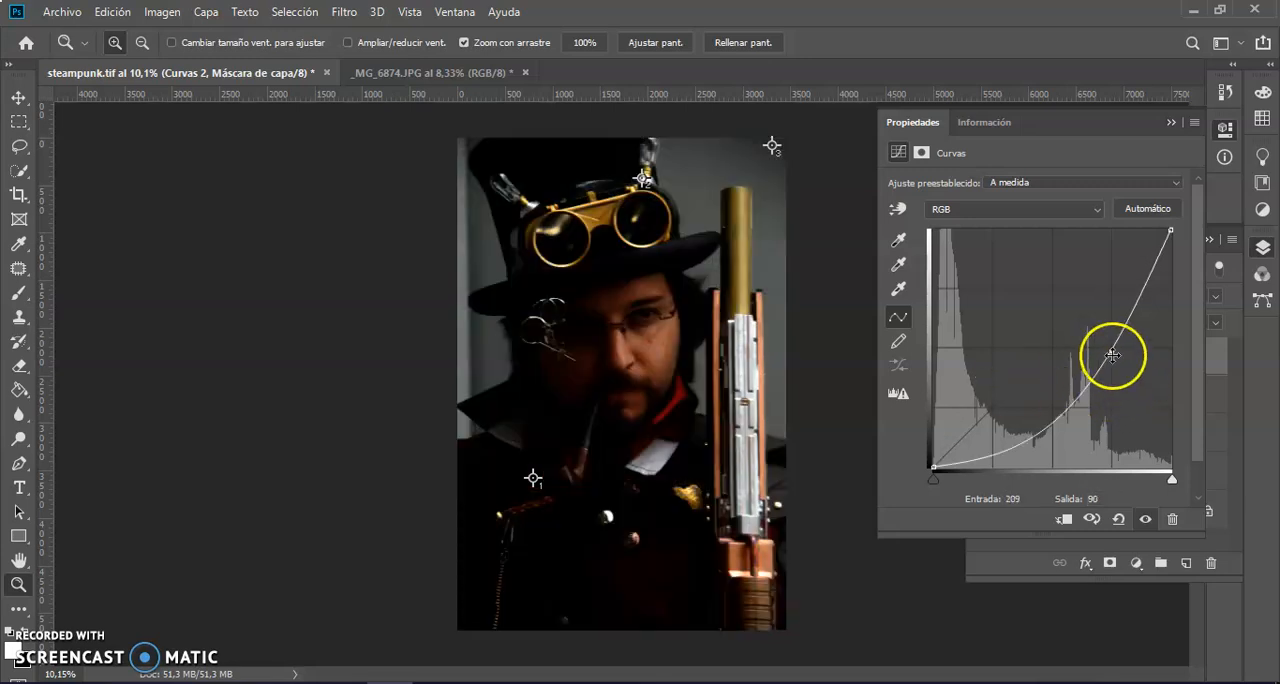
key("Delete")
left_click(1073, 330)
left_click_drag(1073, 330, 1094, 215)
Try bending the Rojo channel curve of Curvas 2 up and down from its midpoint, and restore the straight diagonal.
left_click(1097, 208)
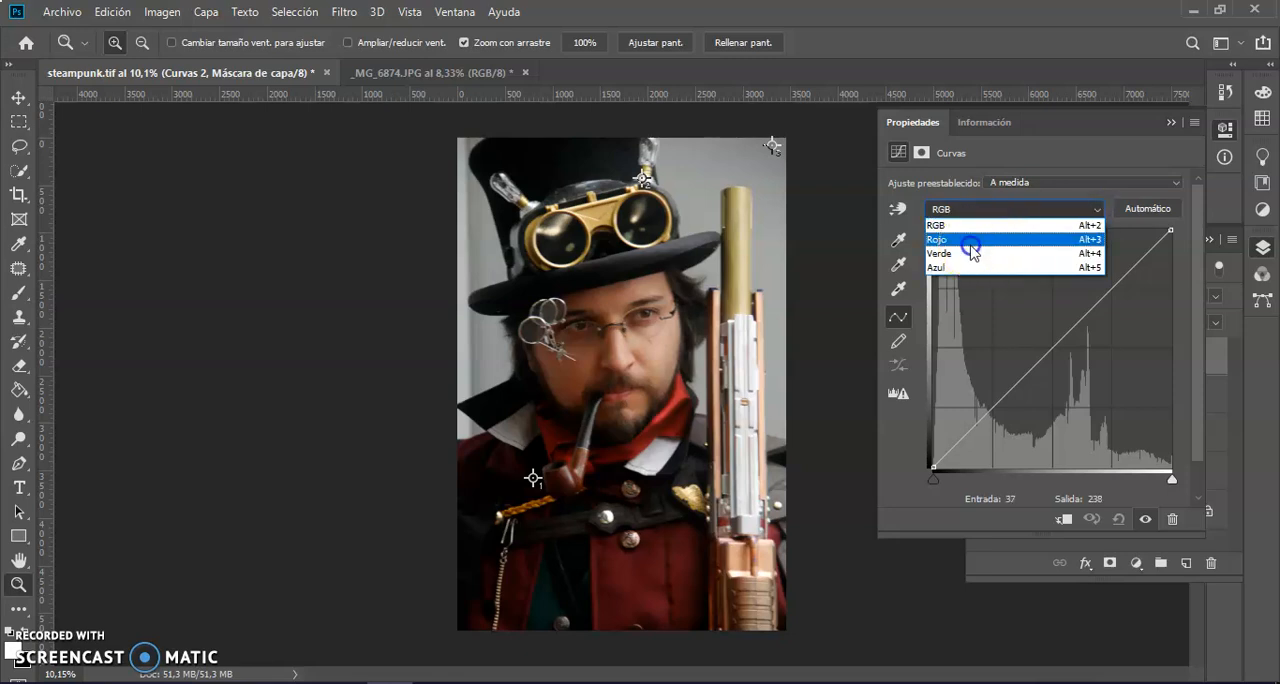
left_click(971, 240)
left_click(1054, 346)
left_click_drag(1054, 346, 1055, 323)
left_click_drag(1055, 301, 1051, 349)
left_click(1051, 349, "ctrl")
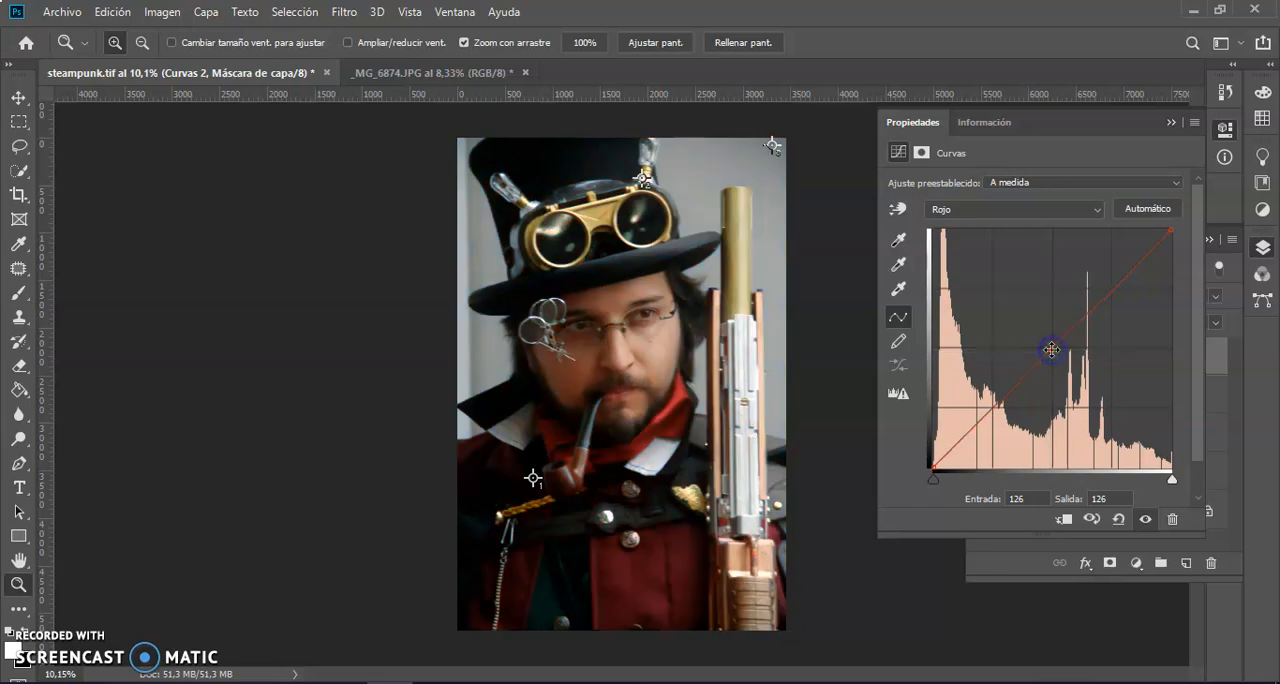
Try shifting the midpoint of the Verde channel curve, and bring it back near the diagonal at input 136, output 133.
left_click(1099, 211)
left_click(996, 254)
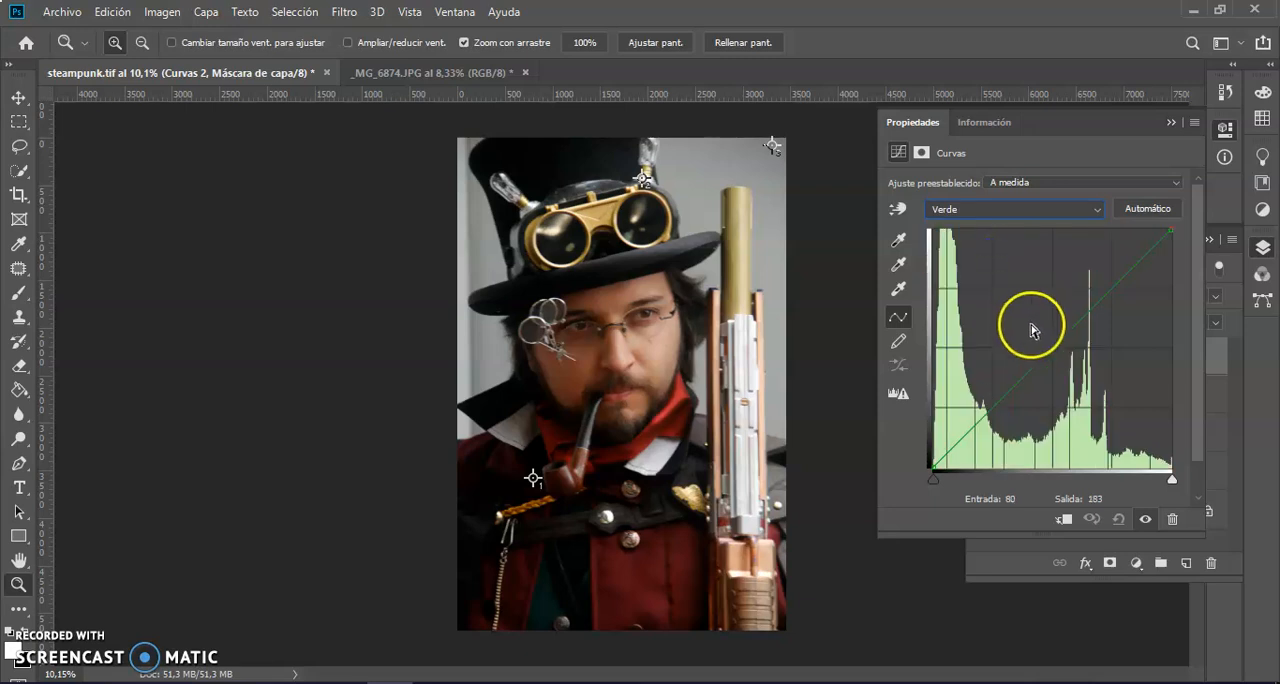
mouse_move(1059, 342)
left_mouse_down()
mouse_move(1060, 243)
mouse_move(1064, 449)
mouse_move(1061, 343)
left_mouse_up()
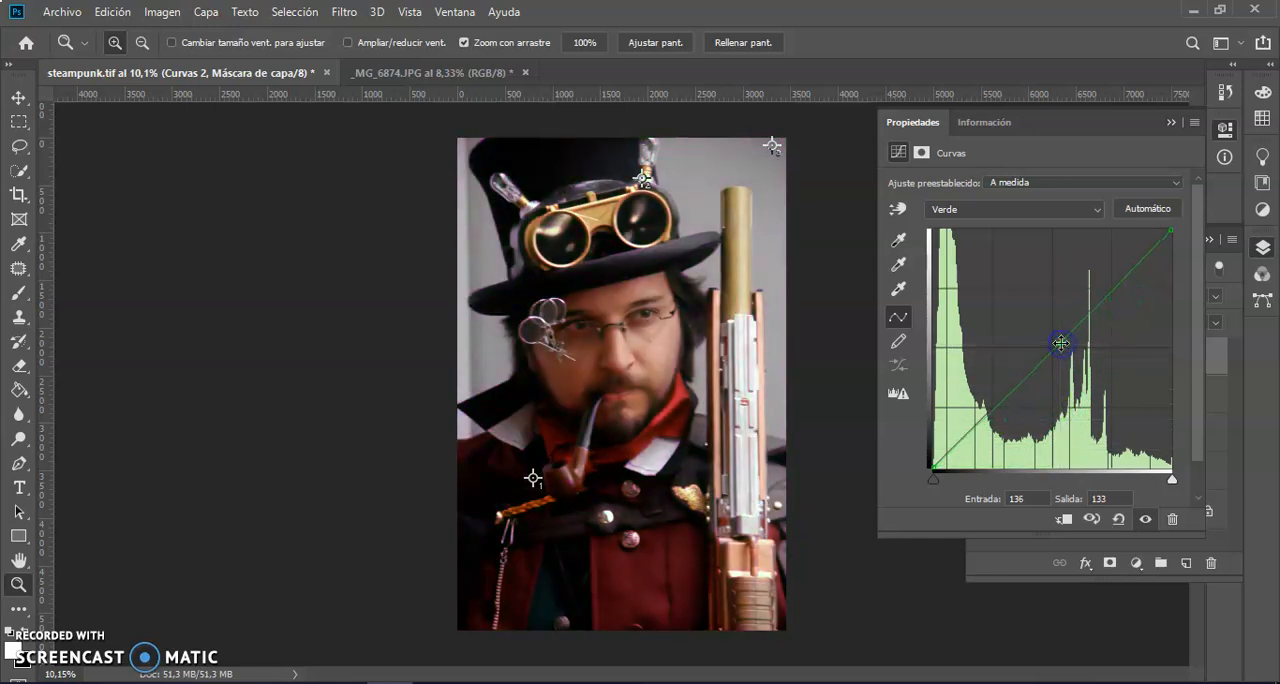
Try bending the Azul channel curve from its midpoint, return the point to input 132, output 132, and remove it.
left_click(1078, 209)
left_click(988, 267)
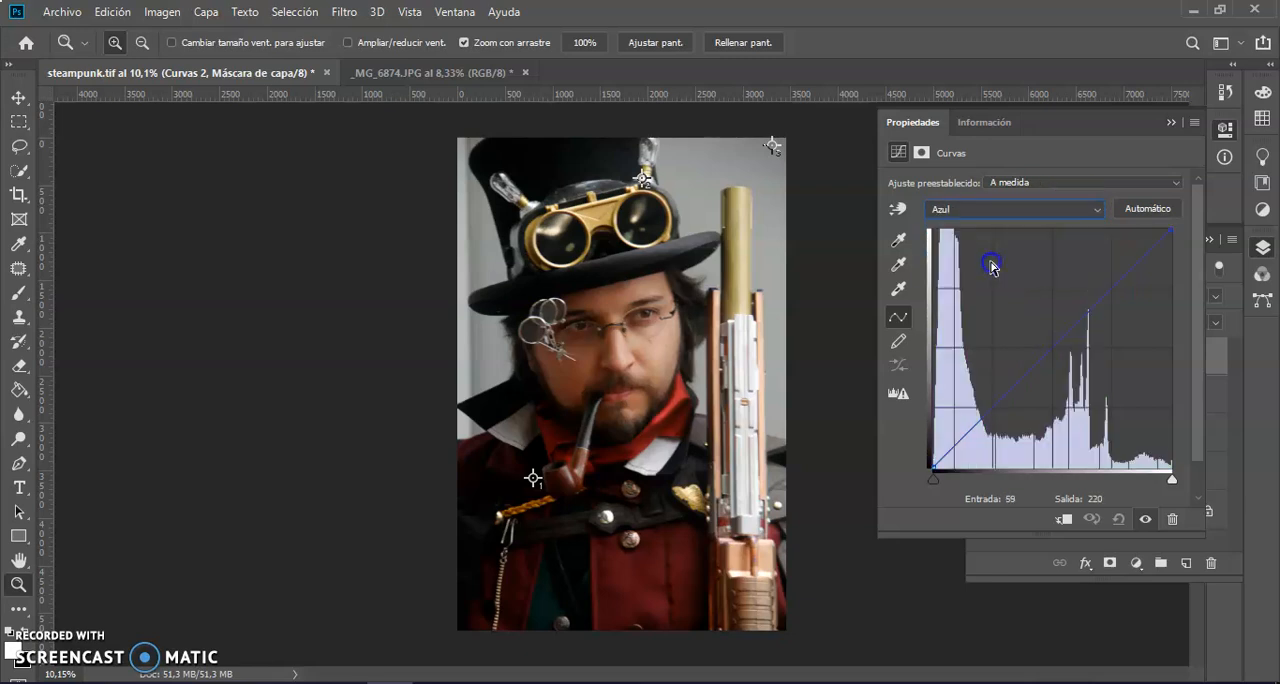
mouse_move(1055, 343)
left_mouse_down()
mouse_move(1057, 254)
mouse_move(1059, 456)
mouse_move(1057, 344)
left_mouse_up()
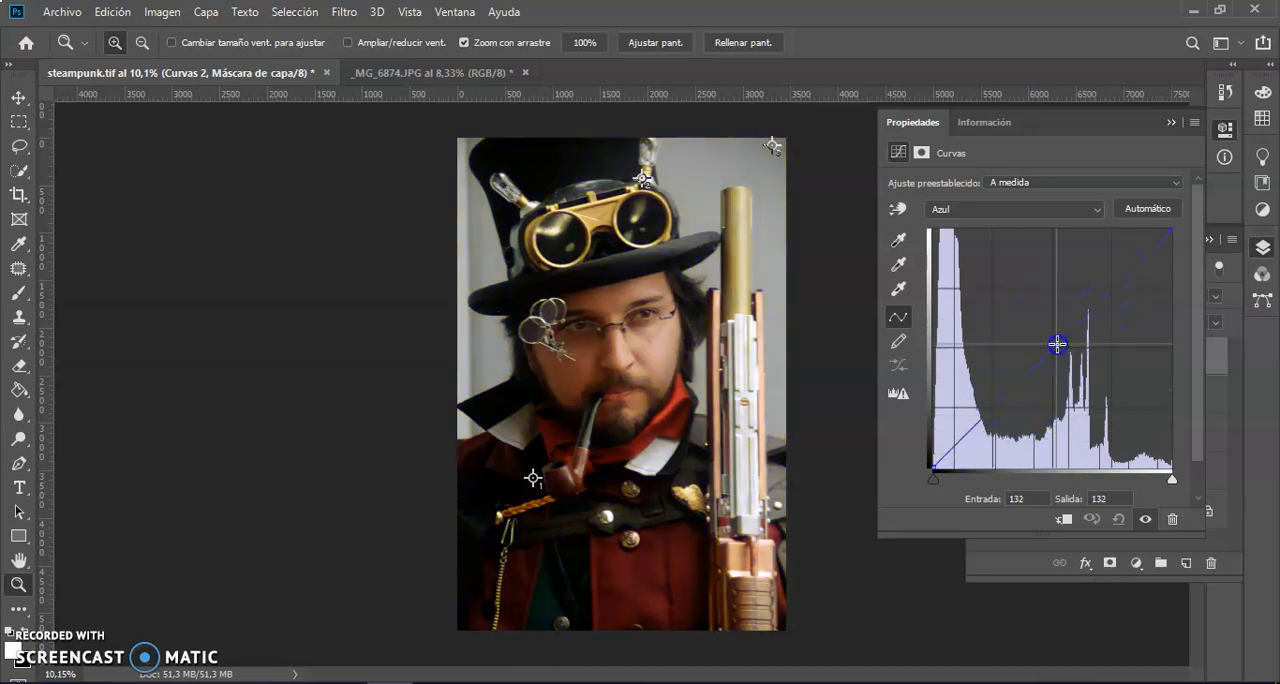
key("Delete")
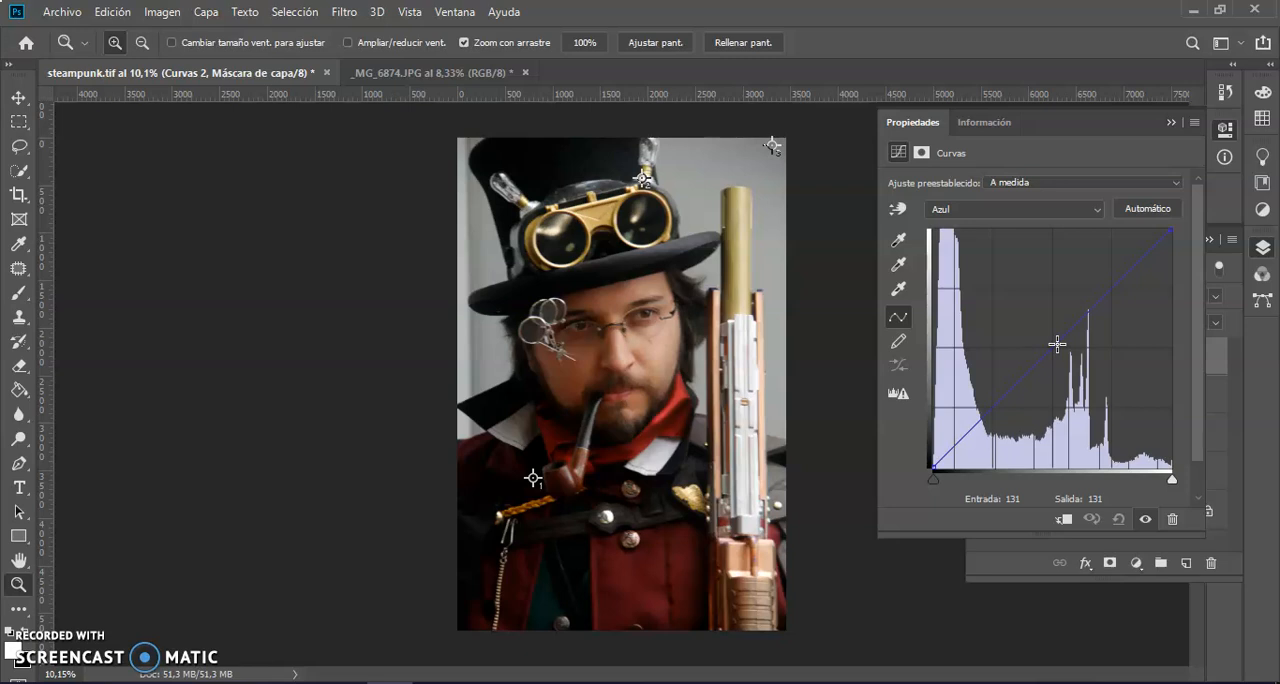